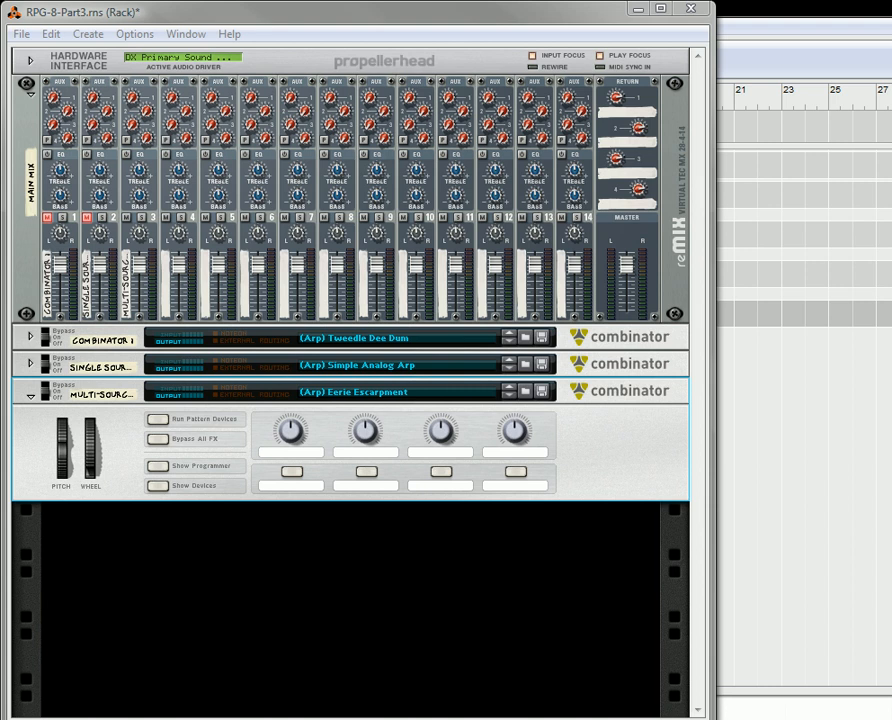
- Play back the song to listen to the Multi-Source Arp Combinator, and stop playback
key(space)
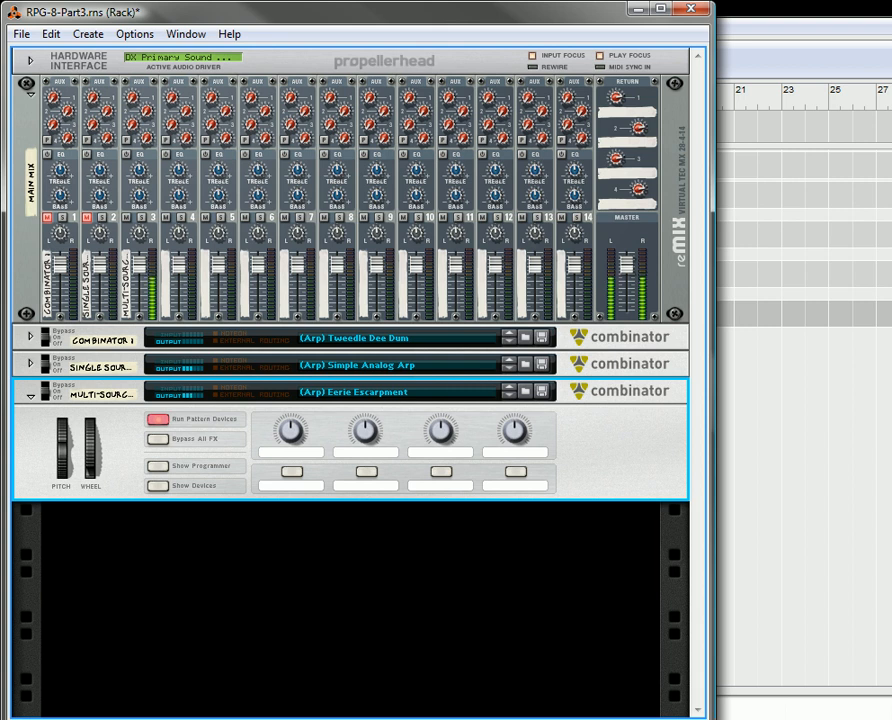
key(space)
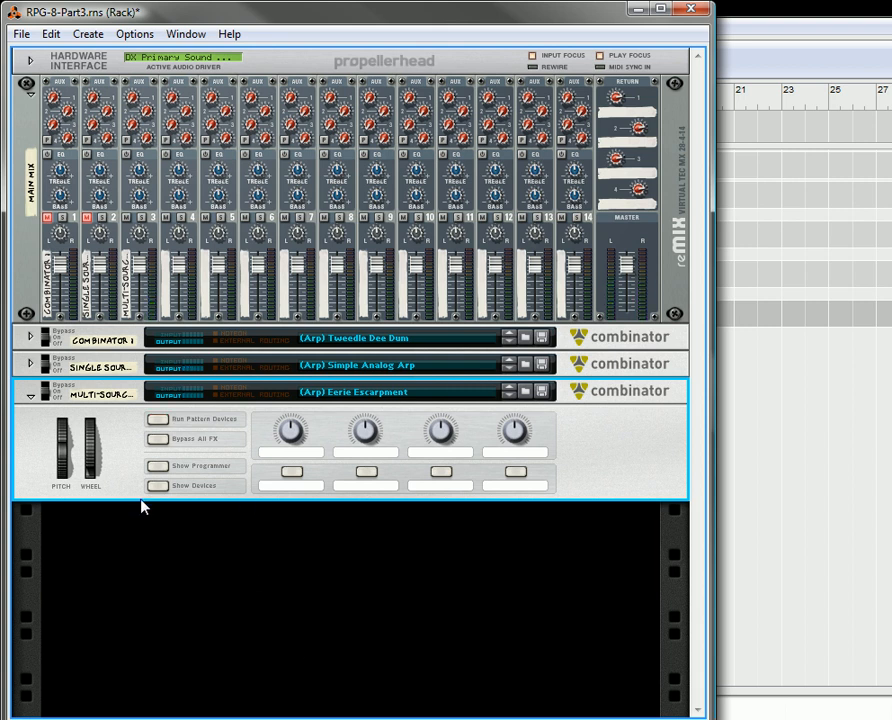
- Mute mixer channel 3 and collapse the Multi-Source Arp Combinator
click(182, 530)
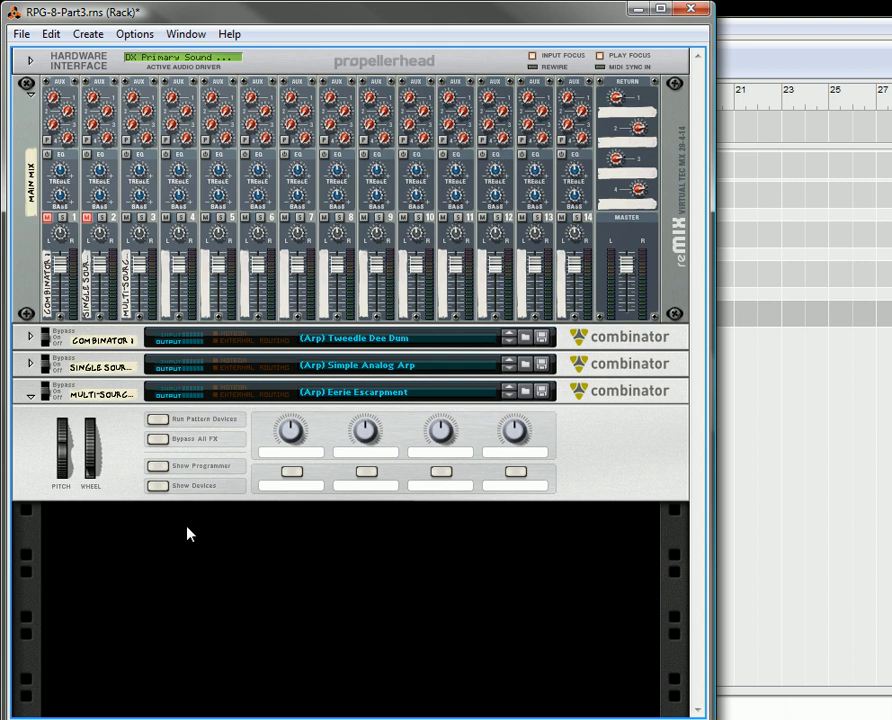
click(126, 217)
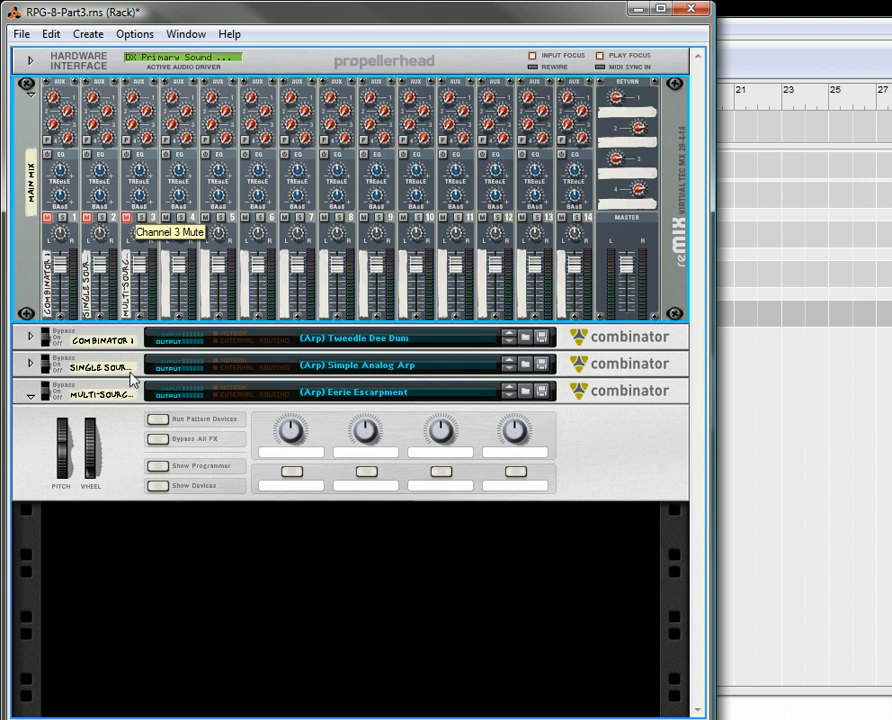
click(30, 396)
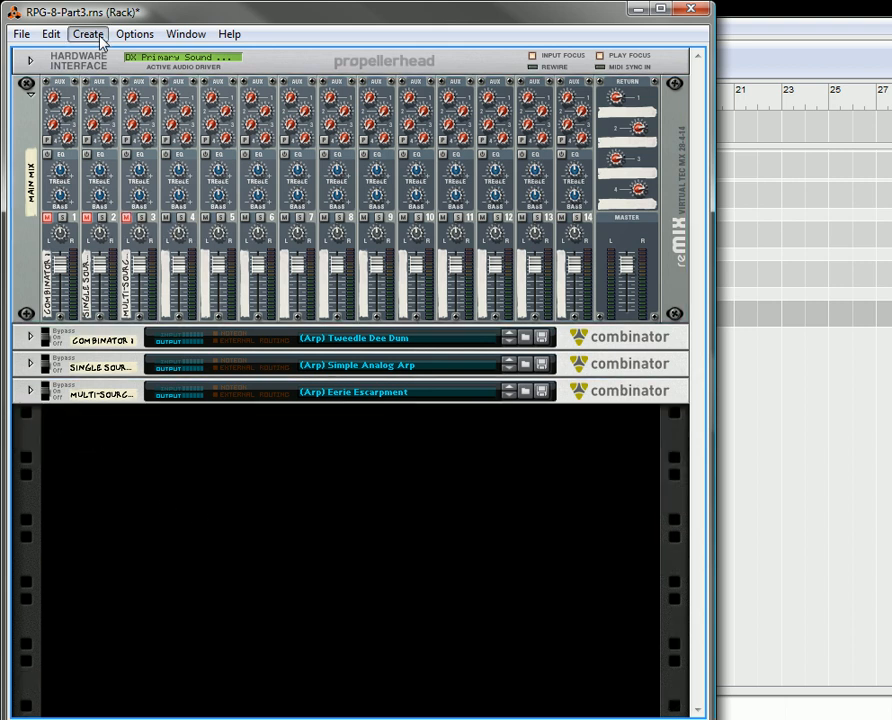
- Create a new Combinator and load the "Empty Combi Template" patch into it
click(88, 34)
click(92, 100)
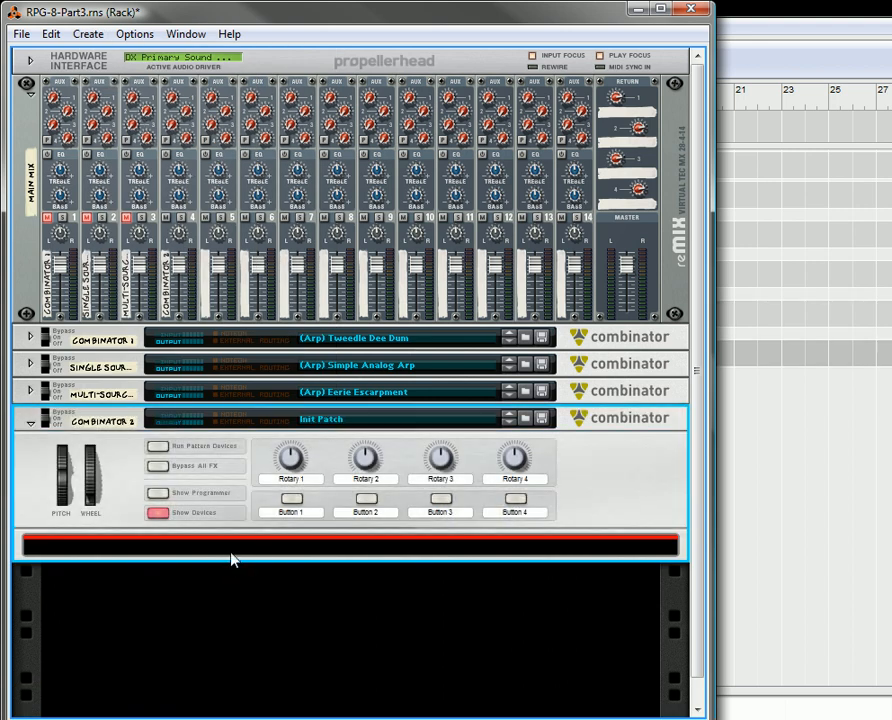
right_click(468, 424)
click(528, 432)
click(287, 243)
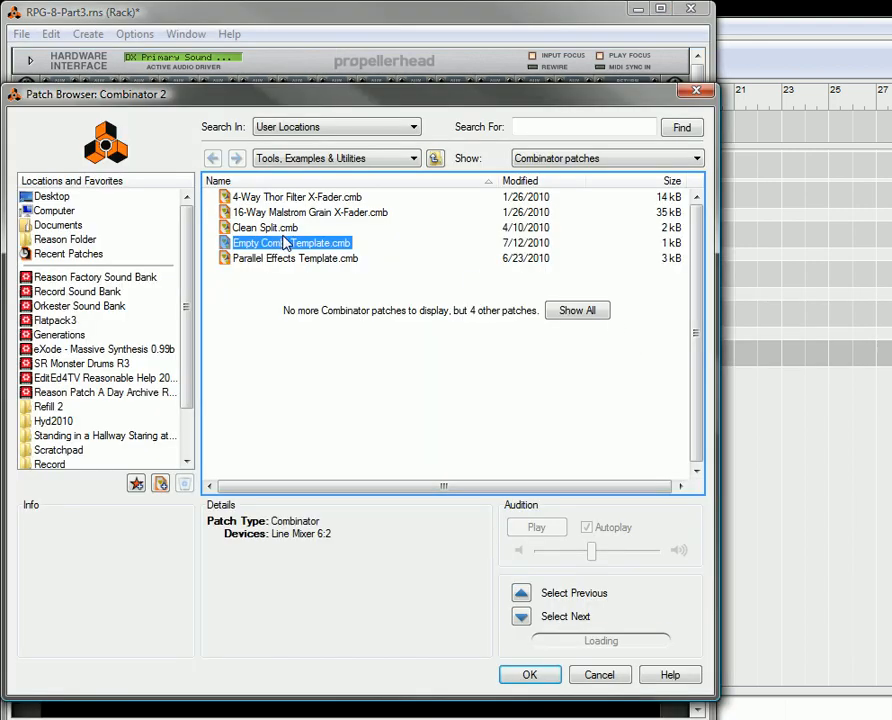
click(532, 678)
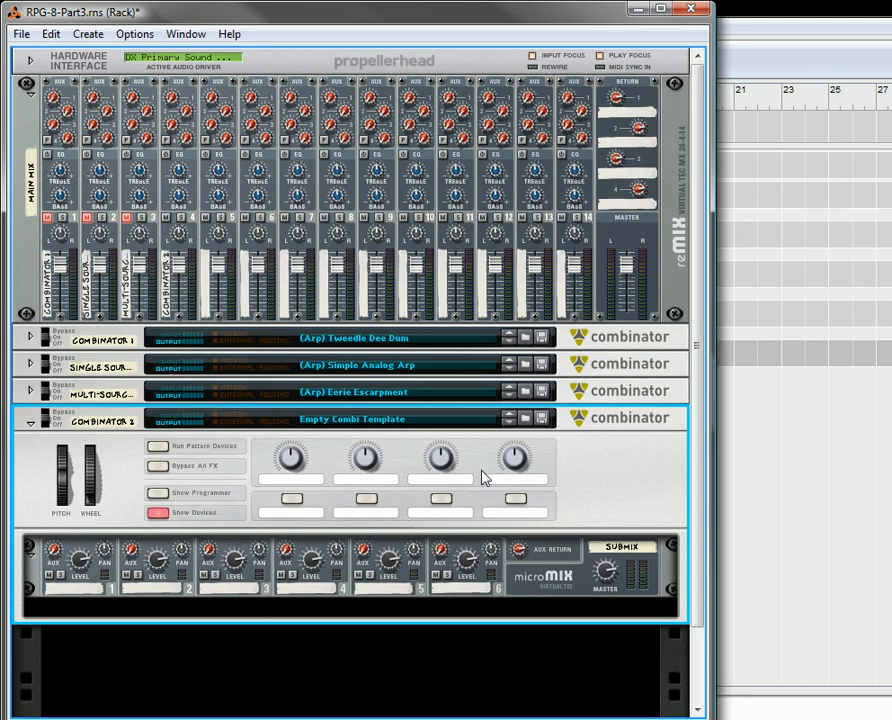
- Add a Thor Polysonic Synthesizer inside the new Combinator, below the line mixer
scroll(215, 350, down, 2)
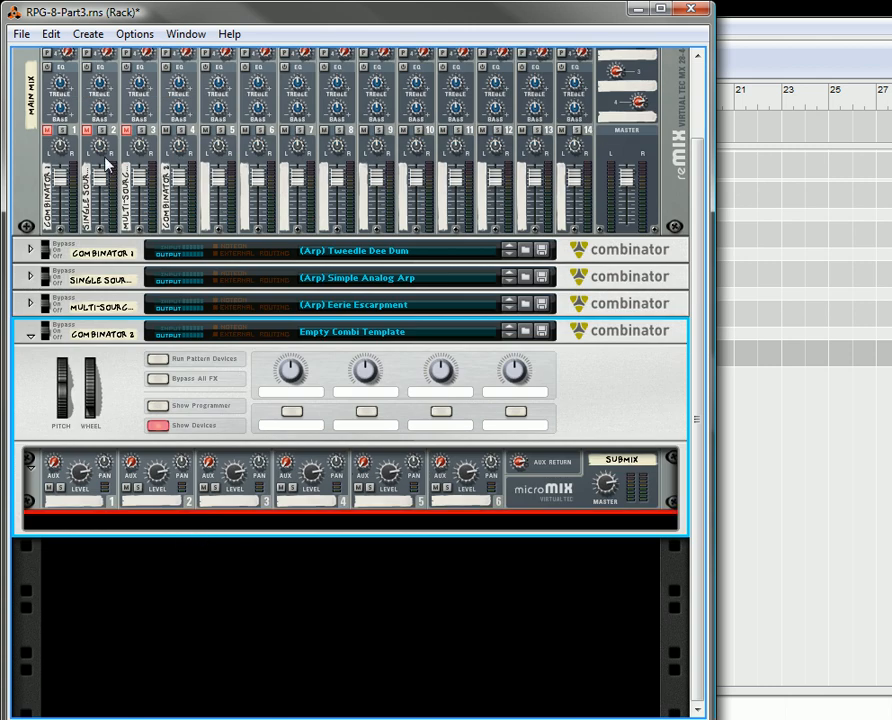
click(88, 34)
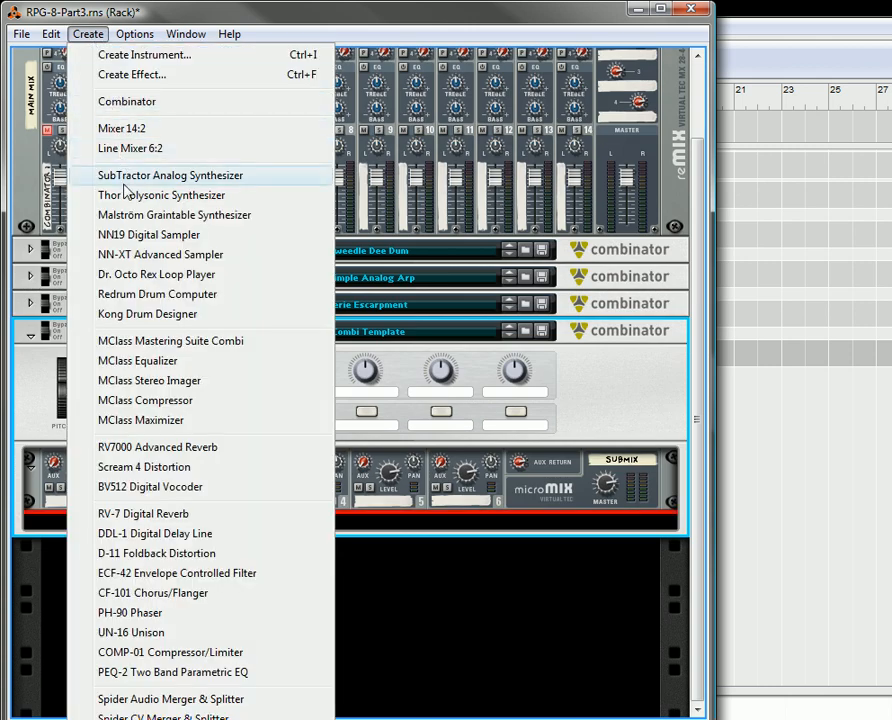
click(160, 195)
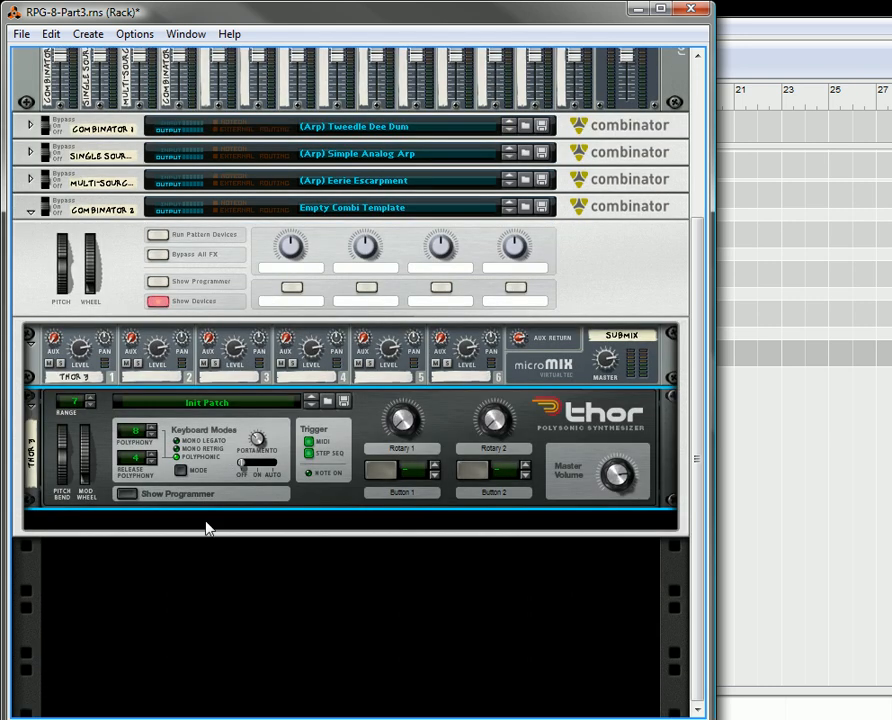
- Add an RPG-8 arpeggiator below Thor and check its cabling on the back of the rack
click(88, 34)
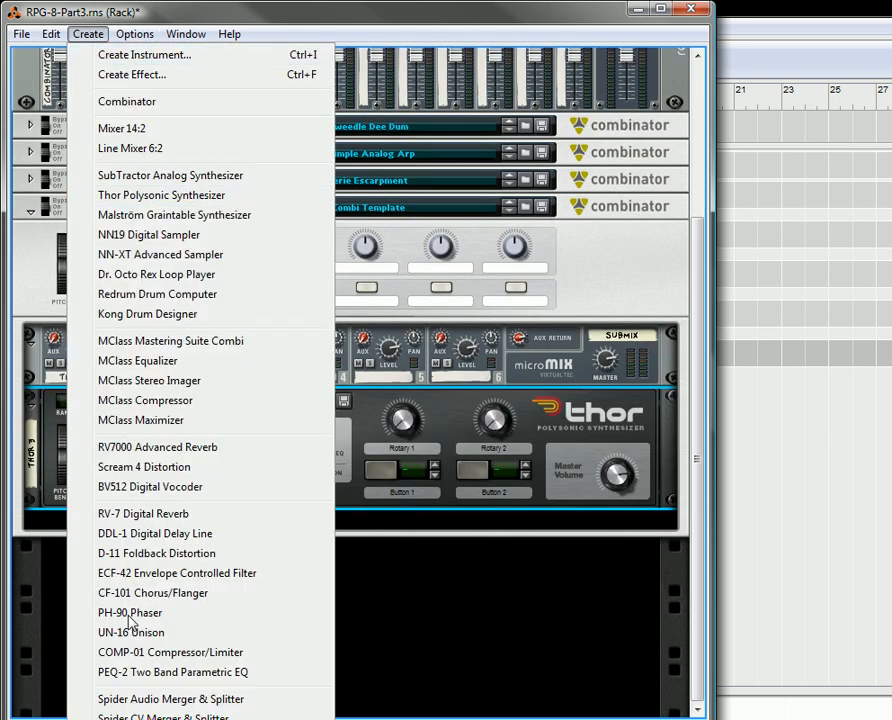
click(205, 719)
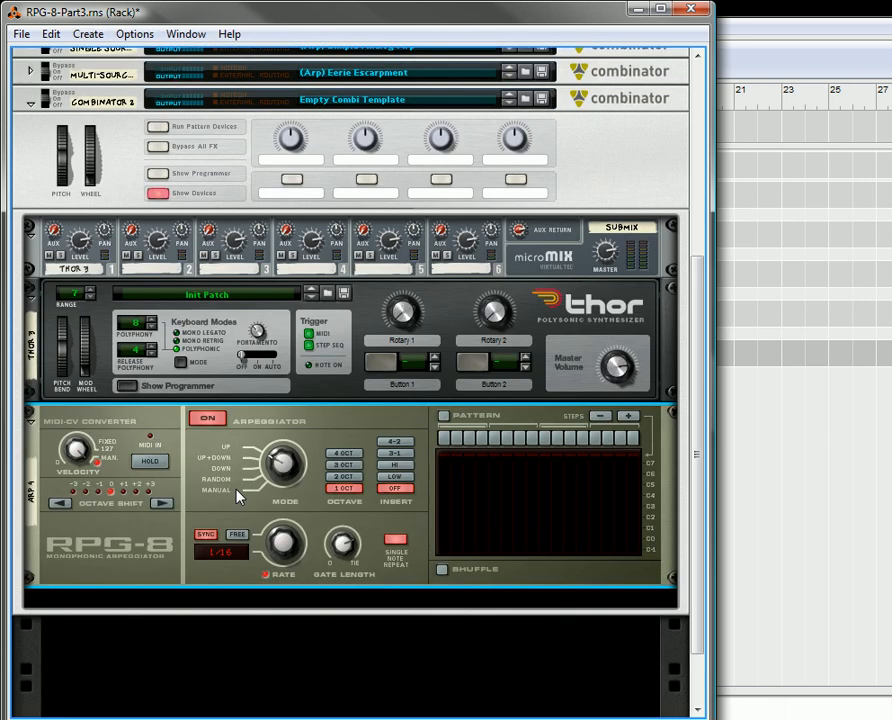
key(Tab)
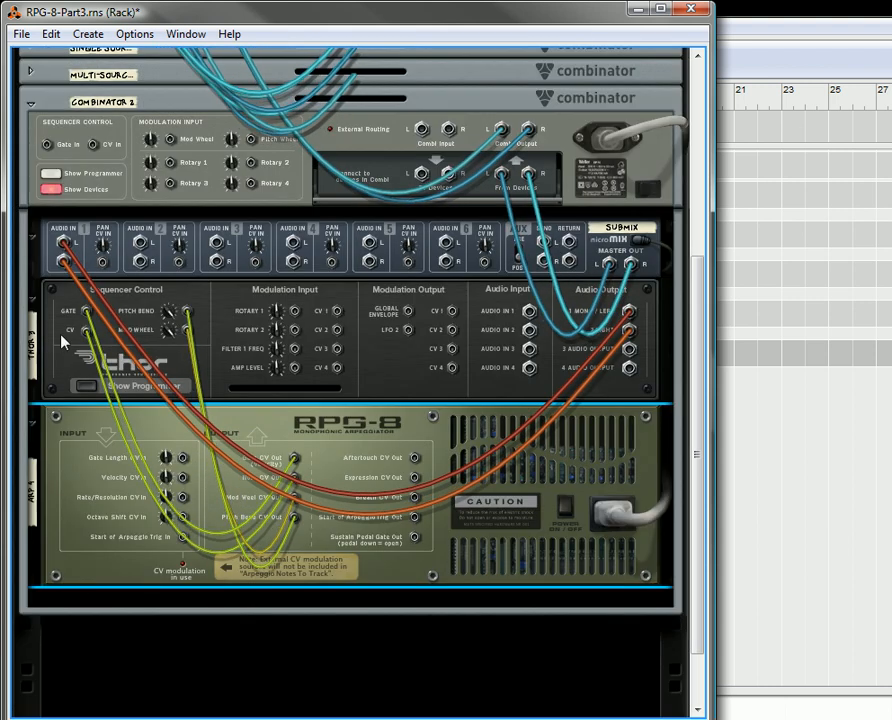
key(Tab)
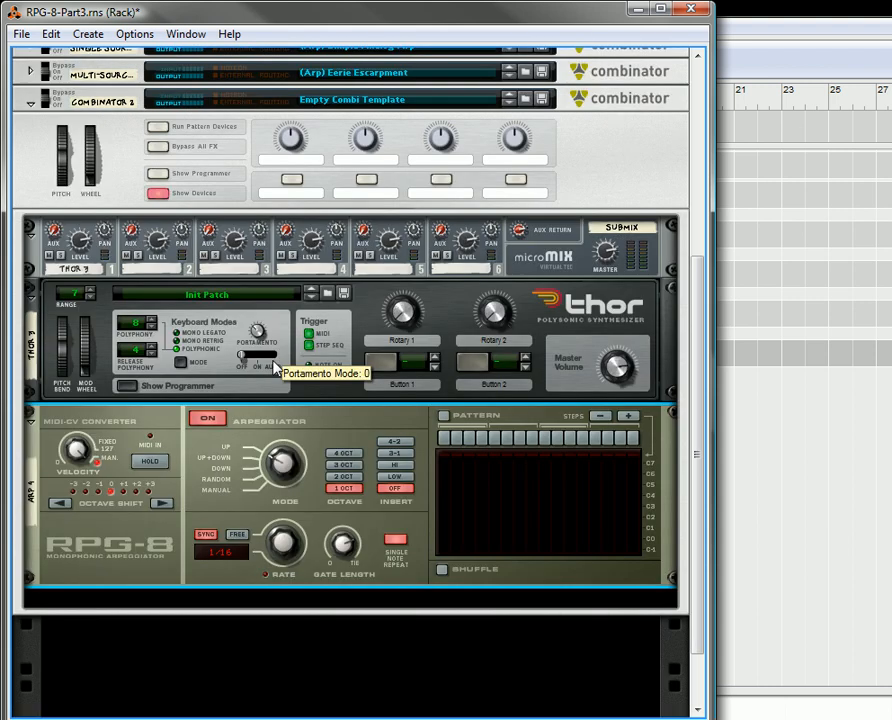
- Add a second RPG-8 arpeggiator below the first one and check the rear of the rack
click(260, 598)
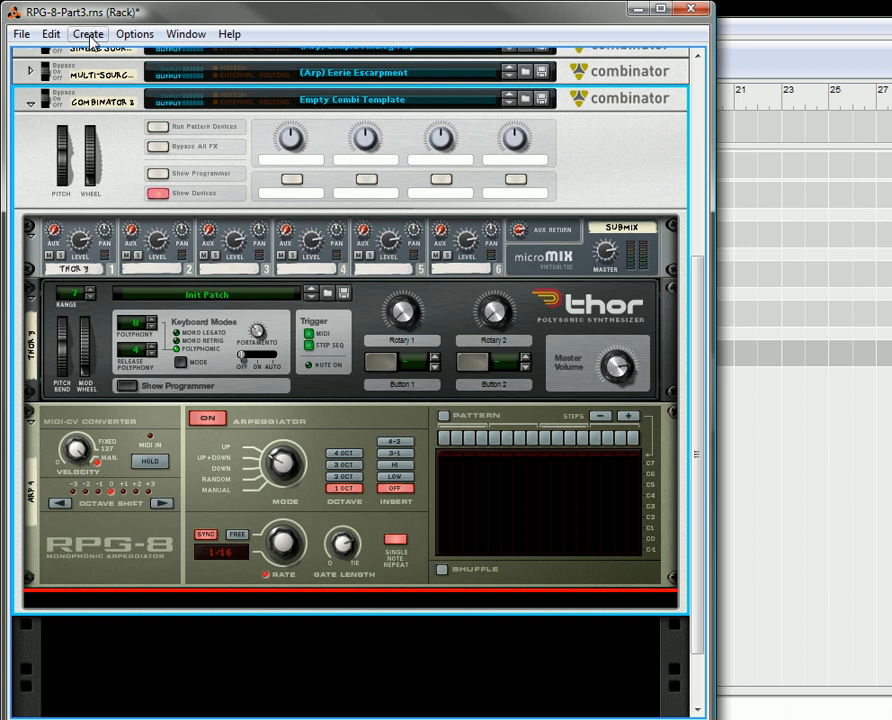
click(88, 34)
click(173, 719)
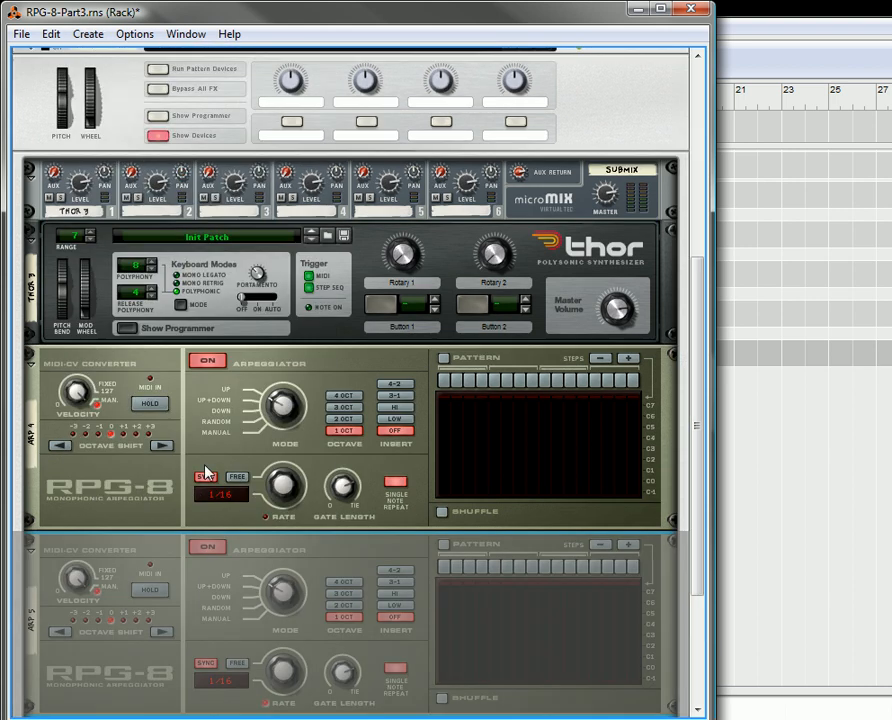
scroll(214, 550, down, 3)
key(Tab)
key(Tab)
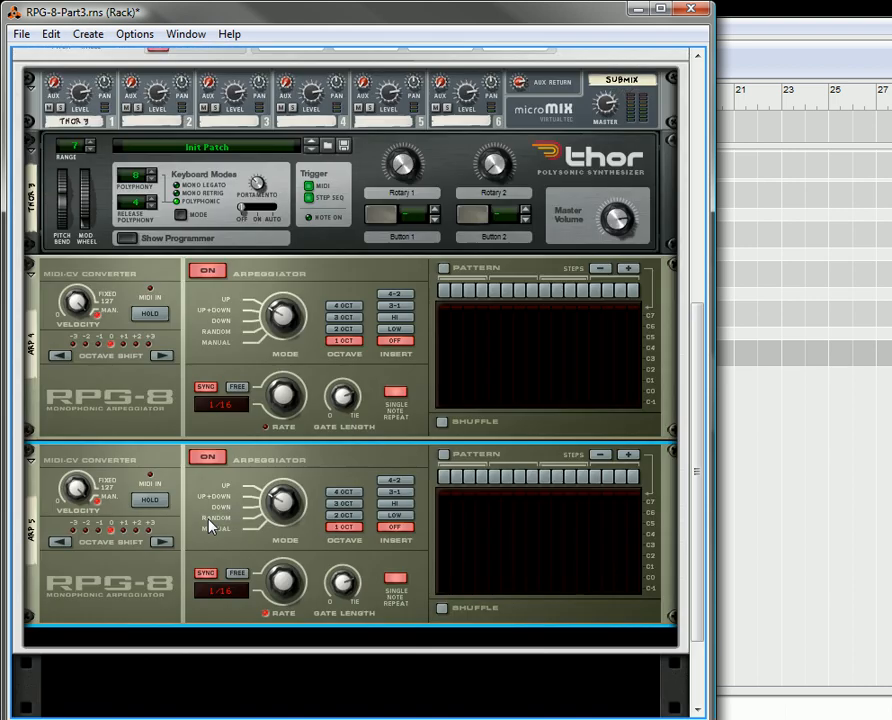
- Add a Malström Graintable Synthesizer below the second RPG-8 in the Combinator, without automatic routing to the line mixer
scroll(207, 490, down, 2)
click(200, 562)
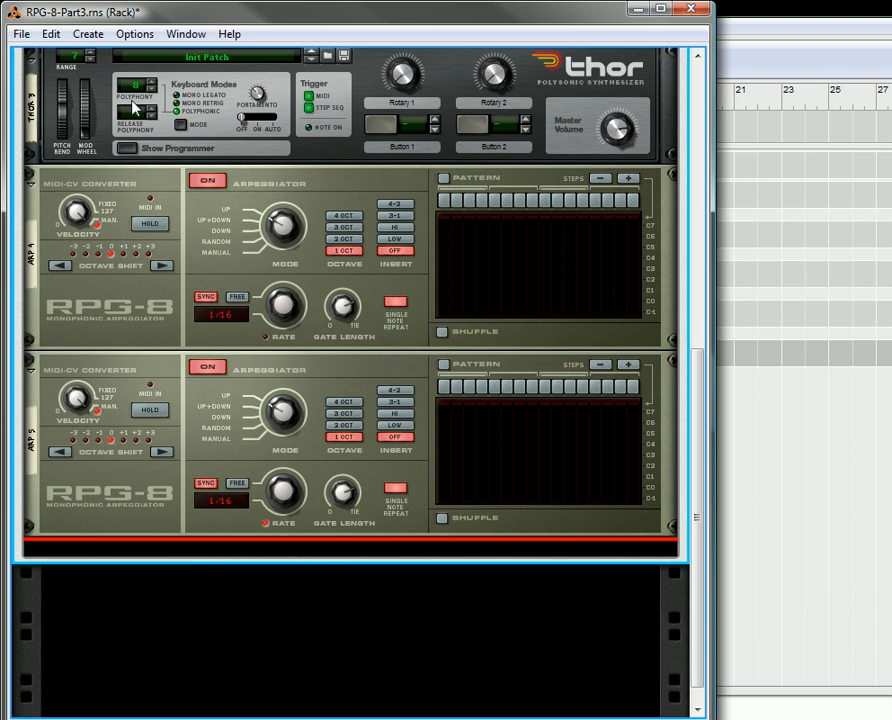
click(88, 34)
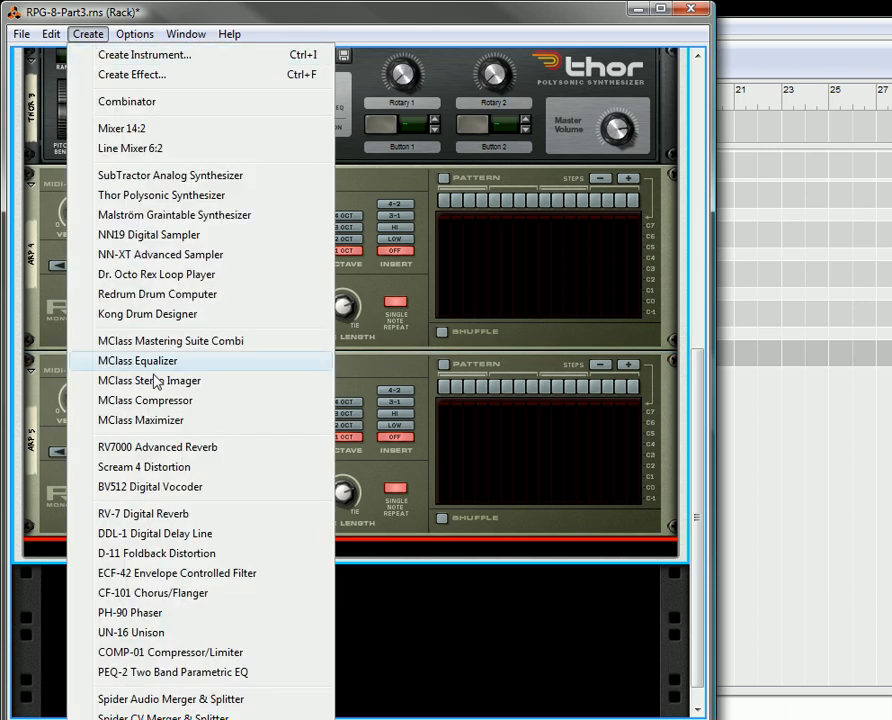
click(166, 216)
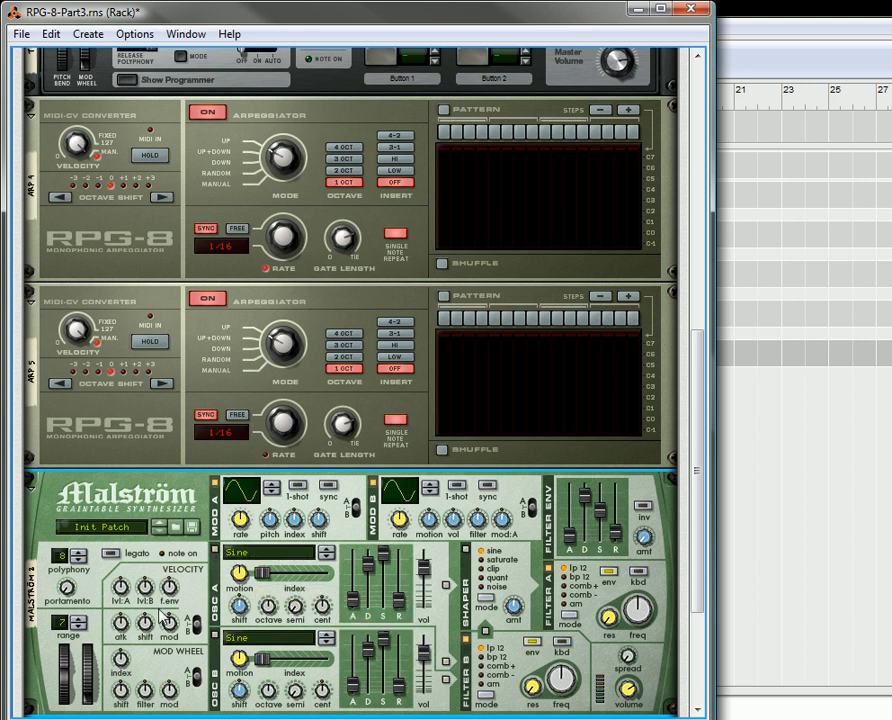
- Set the Malström's pitch bend range to 0 and its polyphony to 1
drag(66, 634, 72, 592)
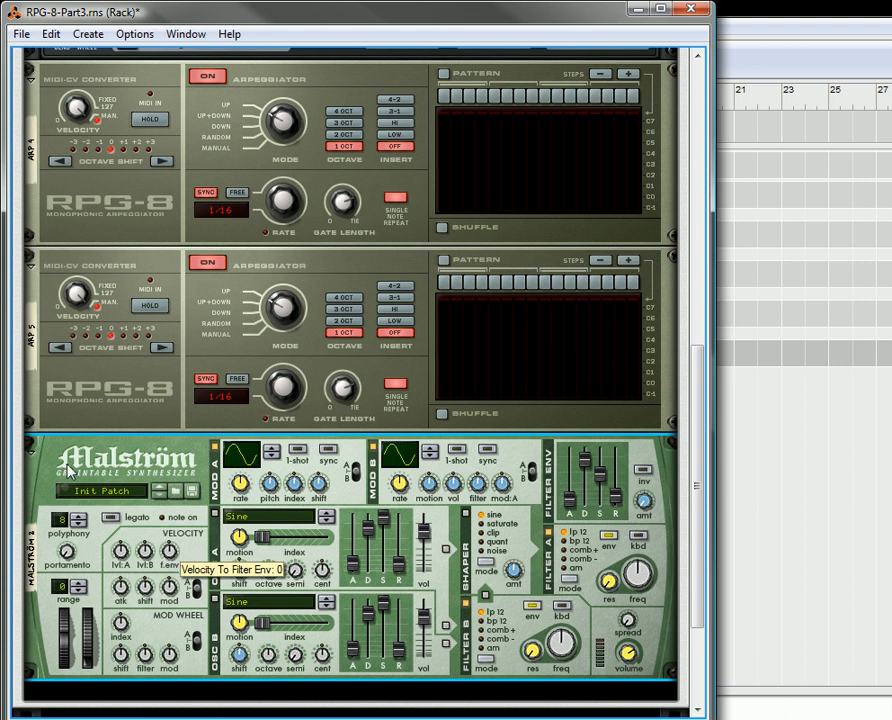
drag(64, 548, 118, 628)
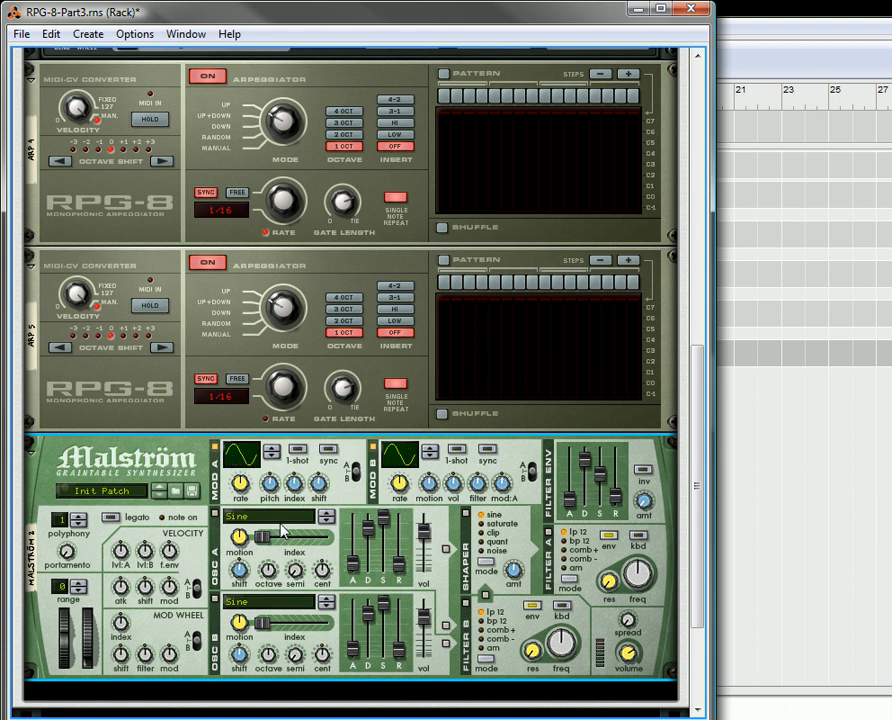
- Show the programmer section of the Thor synthesizer
scroll(282, 531, down, 3)
scroll(282, 531, up, 14)
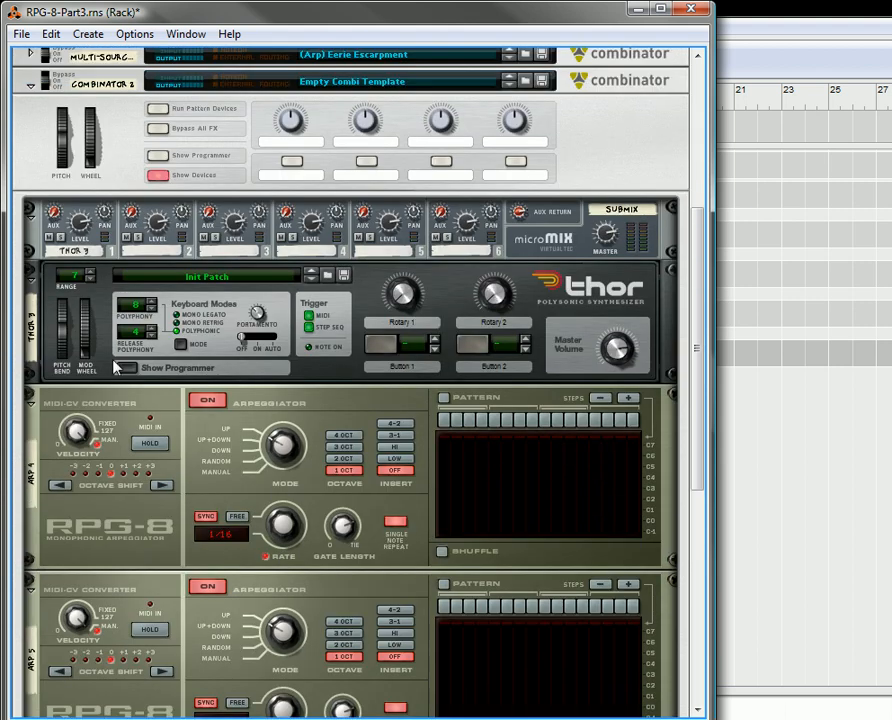
click(125, 367)
- Switch to the sequencer and copy the eight-bar clip from the Multi-Source Arp track to the Combinator 2 track
scroll(245, 452, up, 1)
click(806, 490)
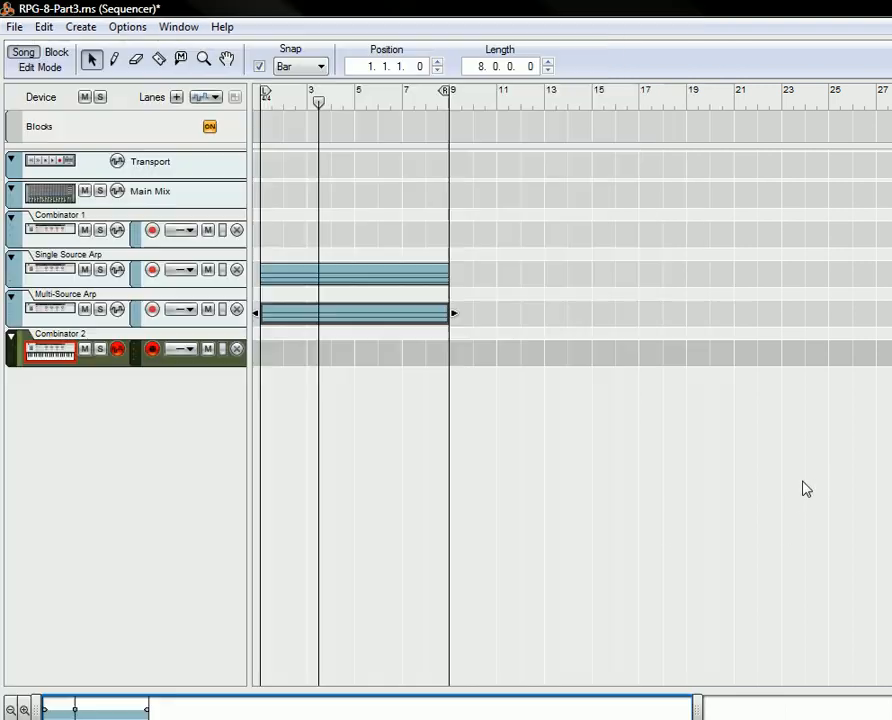
click(366, 318)
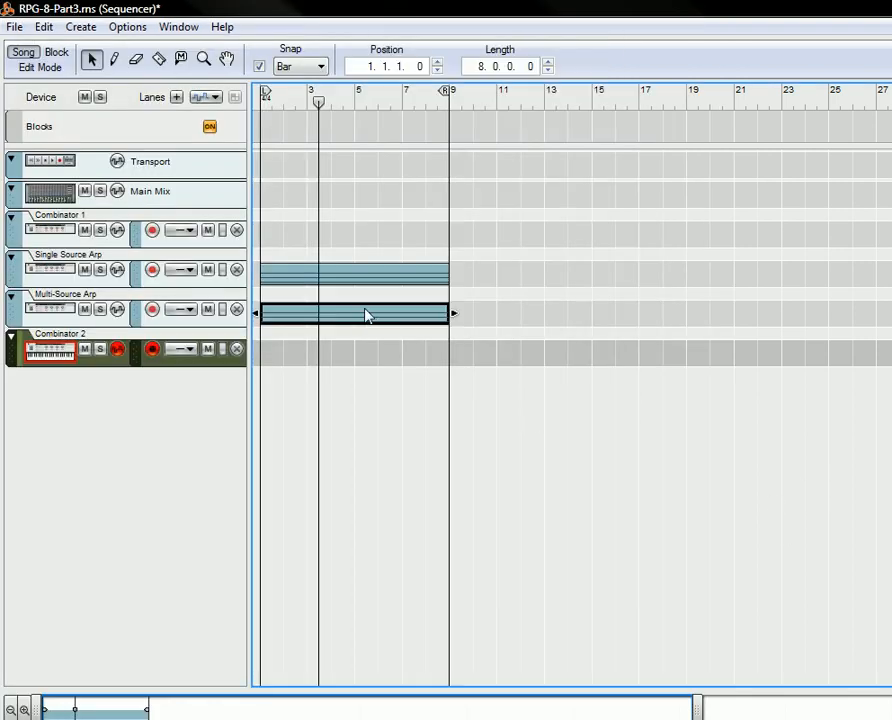
drag(364, 311, 365, 352)
- Open the Combinator 2 clip for editing and play it from the song start
double_click(302, 356)
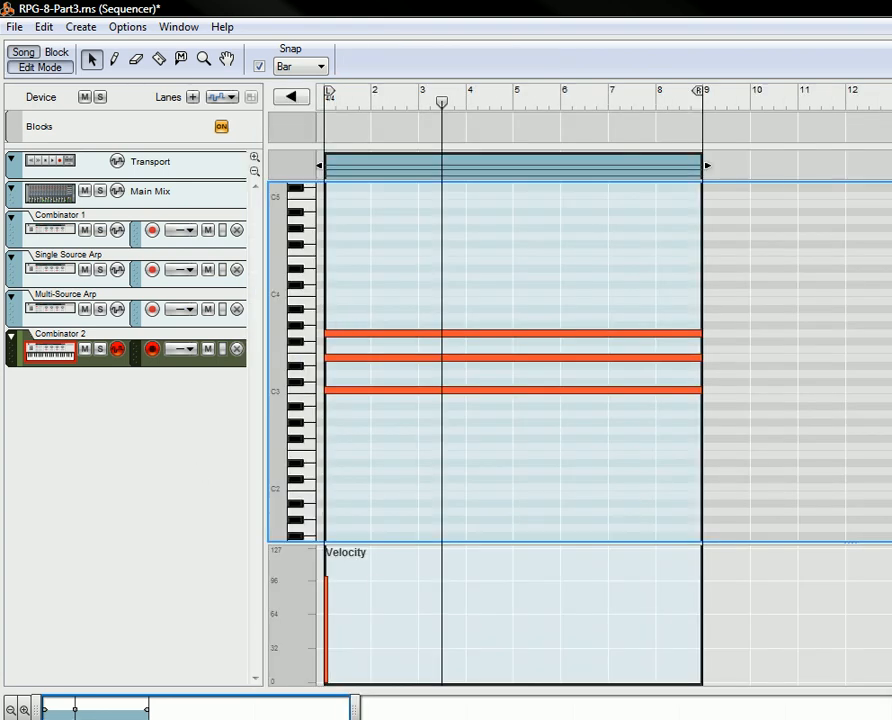
key(shift+Return)
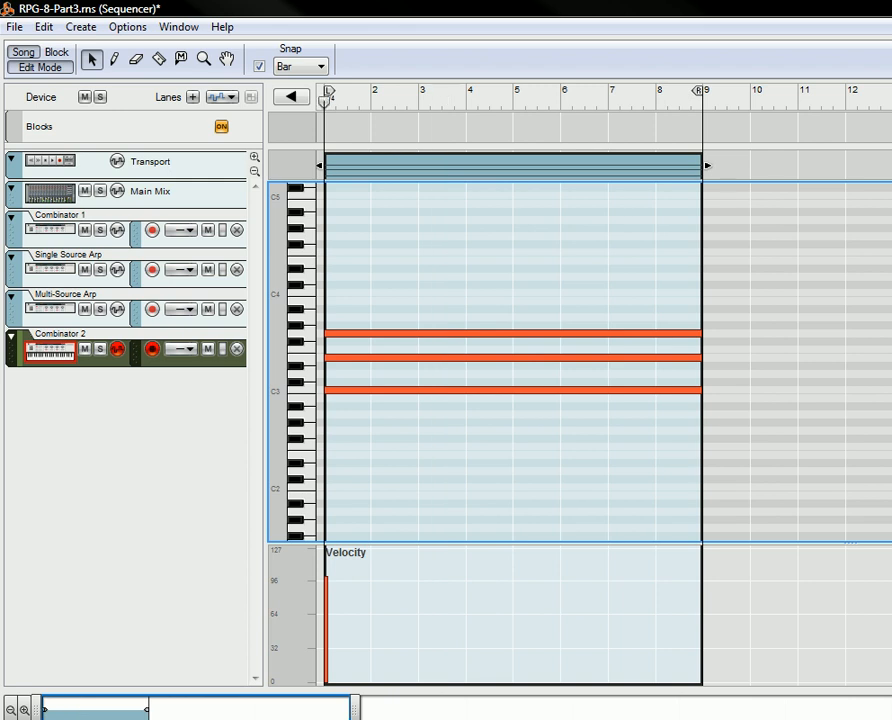
key(space)
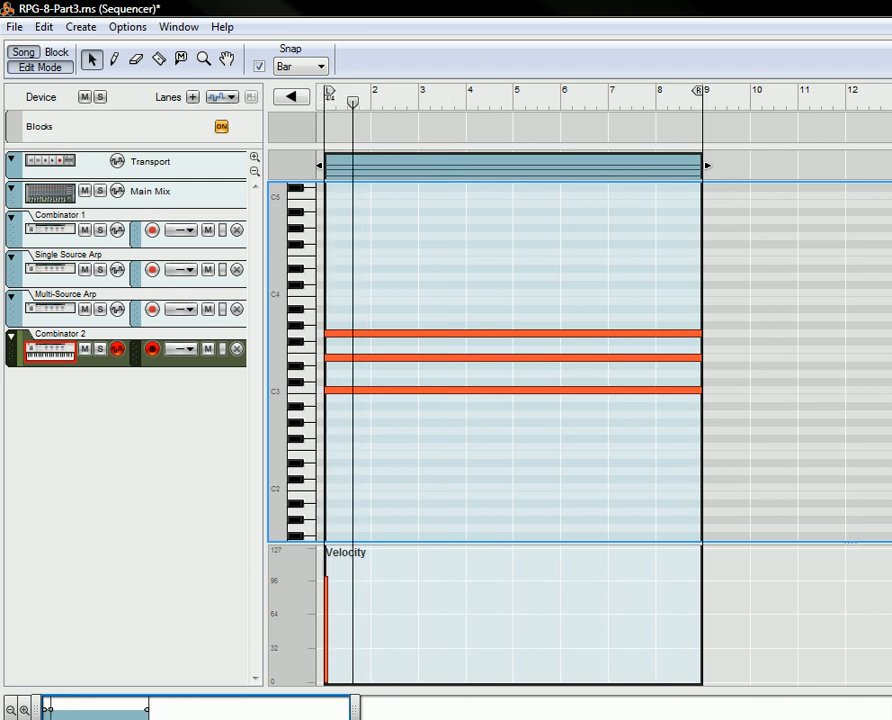
key(space)
- Return to the rack and set Thor's oscillator 2 to Wavetable with the "10 Sines" table and position 0
key(alt+Tab)
scroll(268, 456, down, 2)
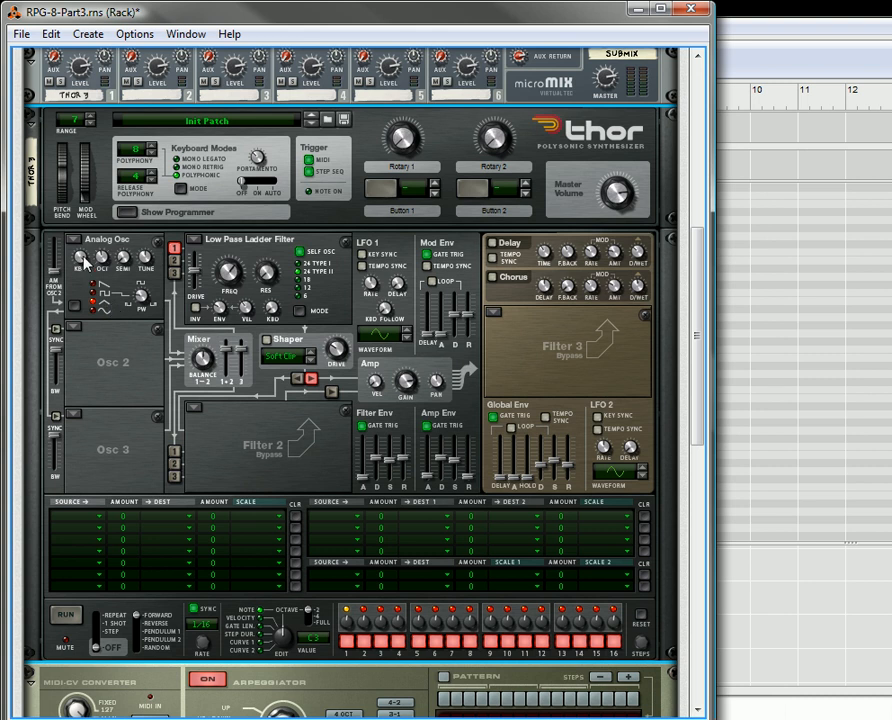
click(75, 327)
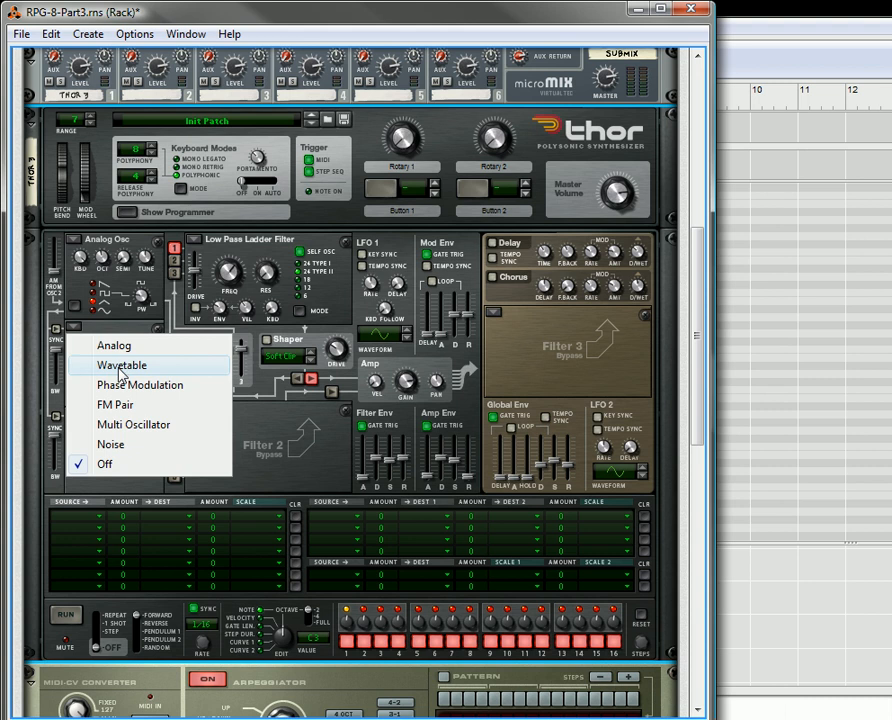
click(120, 373)
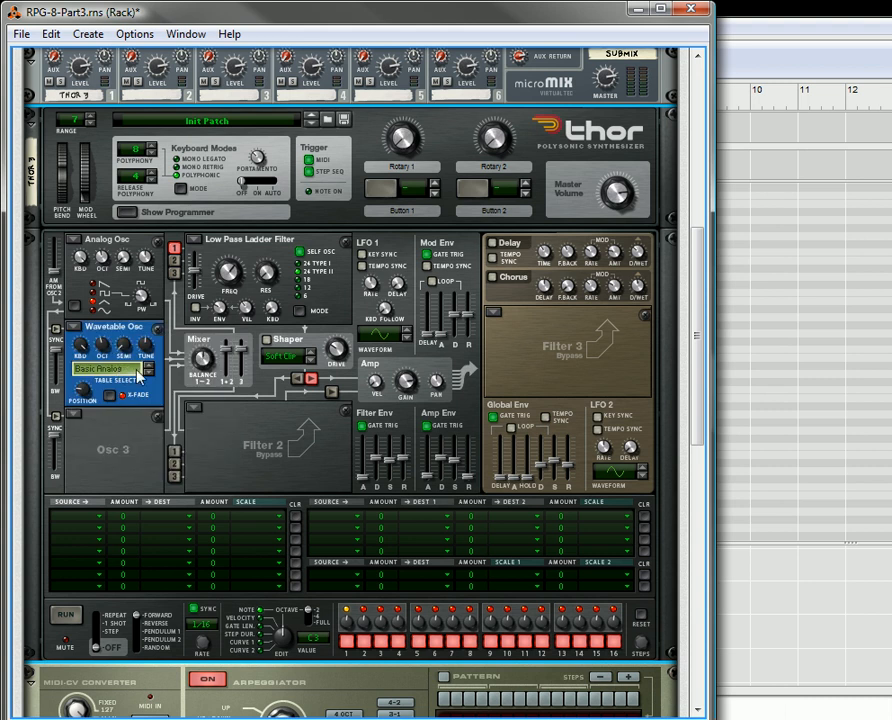
click(150, 373)
drag(84, 391, 87, 409)
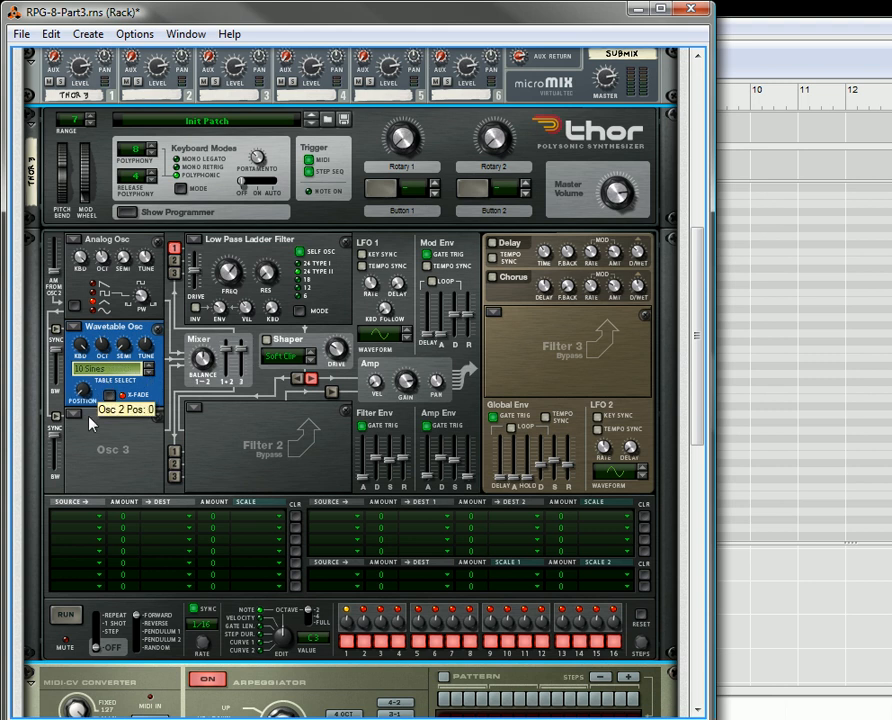
- Route oscillator 2 into Thor's Low Pass Ladder Filter and turn on the Delay and Chorus effects
click(175, 260)
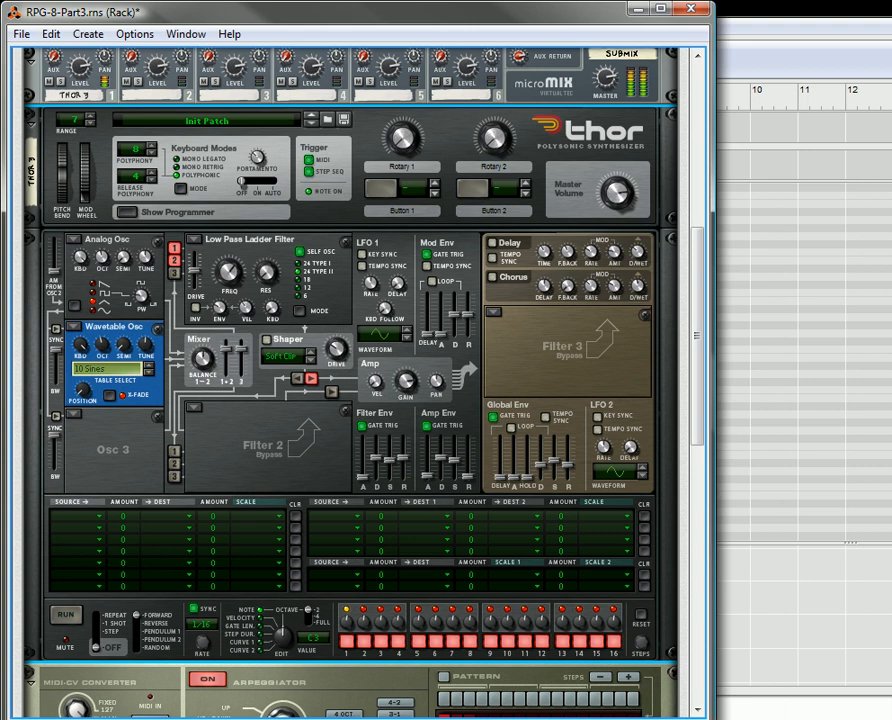
click(492, 243)
click(492, 277)
scroll(313, 450, down, 4)
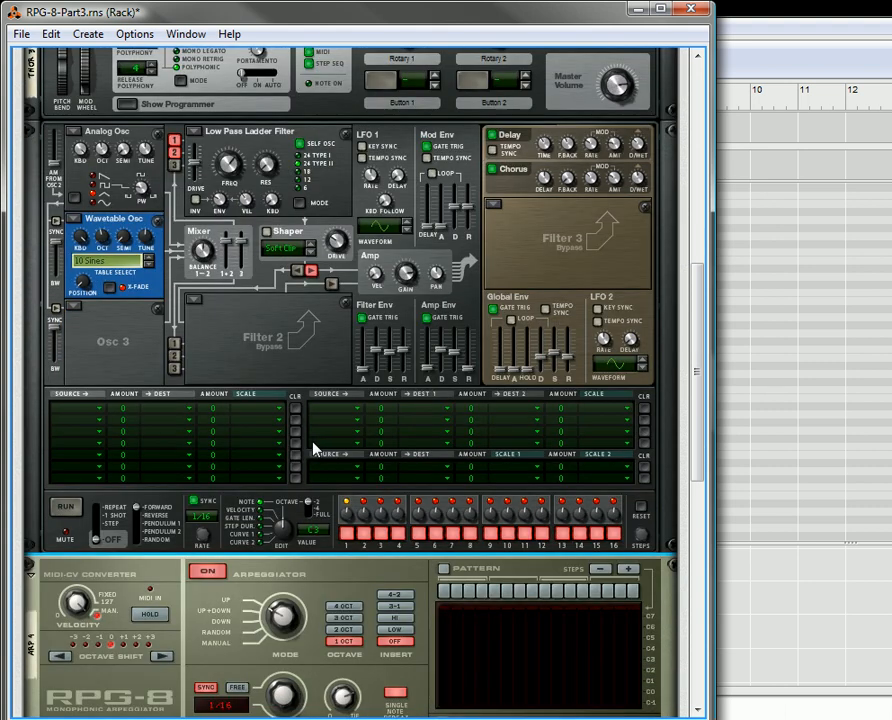
- Set the insert mode of the first RPG-8 (Arp 4) to 3-1
scroll(312, 448, down, 5)
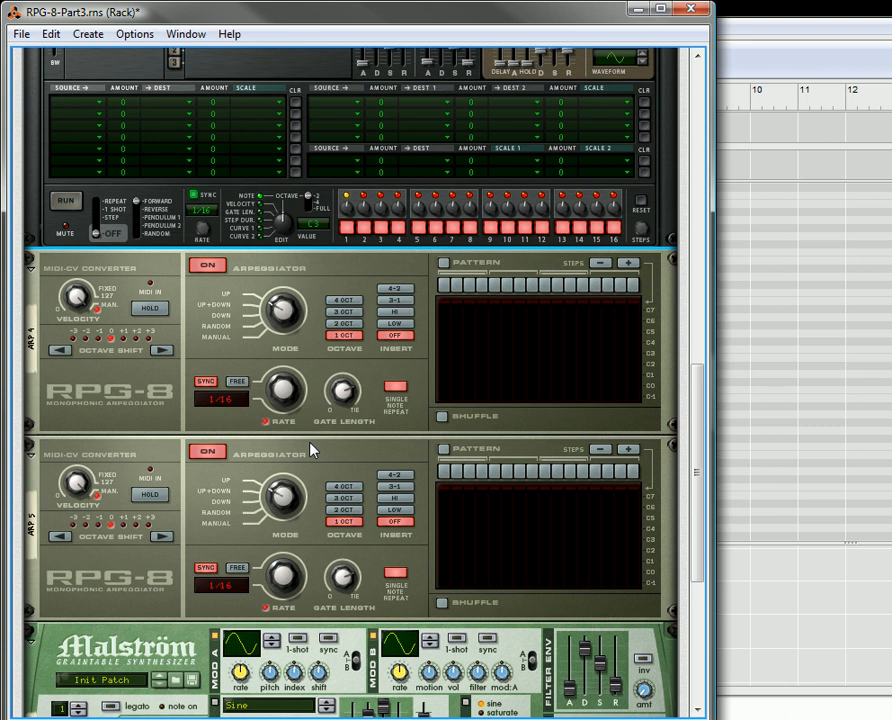
scroll(312, 450, down, 1)
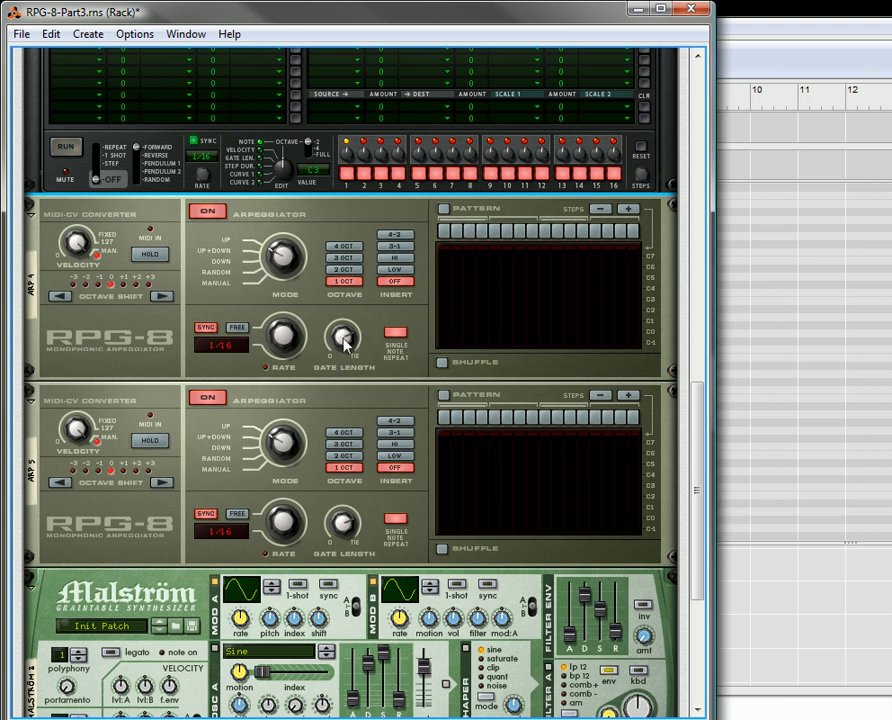
click(399, 248)
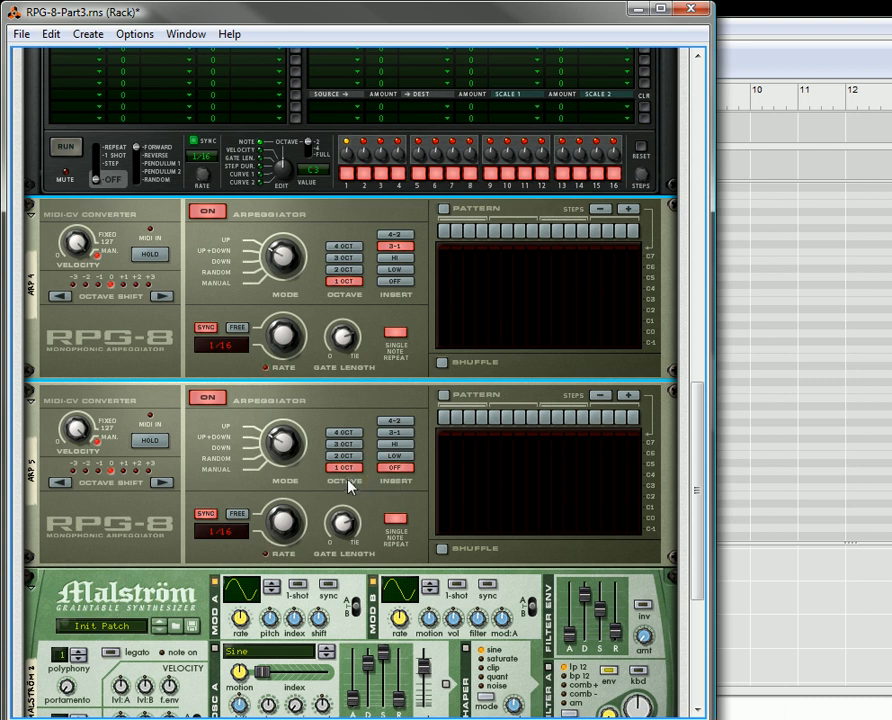
- Set the second RPG-8 (Arp 5) to a 3-octave range, insert mode 4-2 and a synced rate of 1/8
click(344, 444)
click(400, 424)
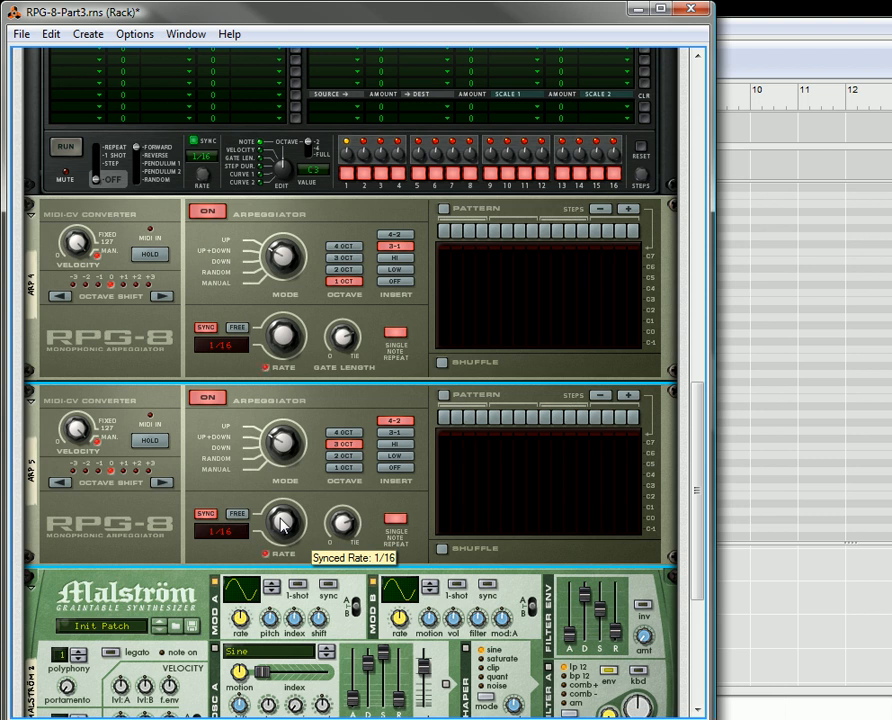
drag(283, 523, 297, 565)
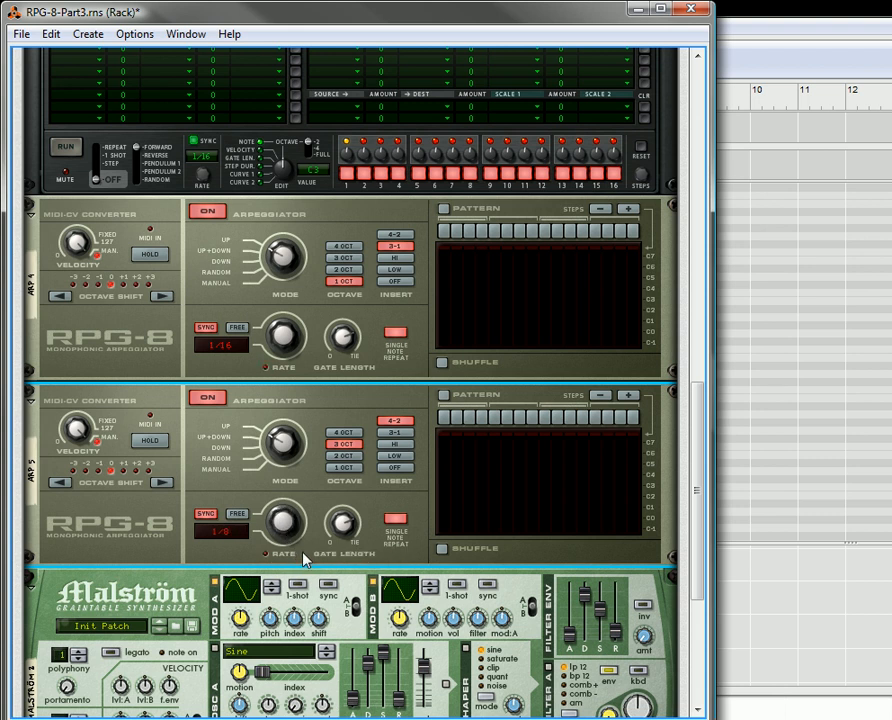
- Show the rear of the rack and cable Arp 5's Note CV output to Thor's CV 1 modulation input
scroll(296, 352, up, 2)
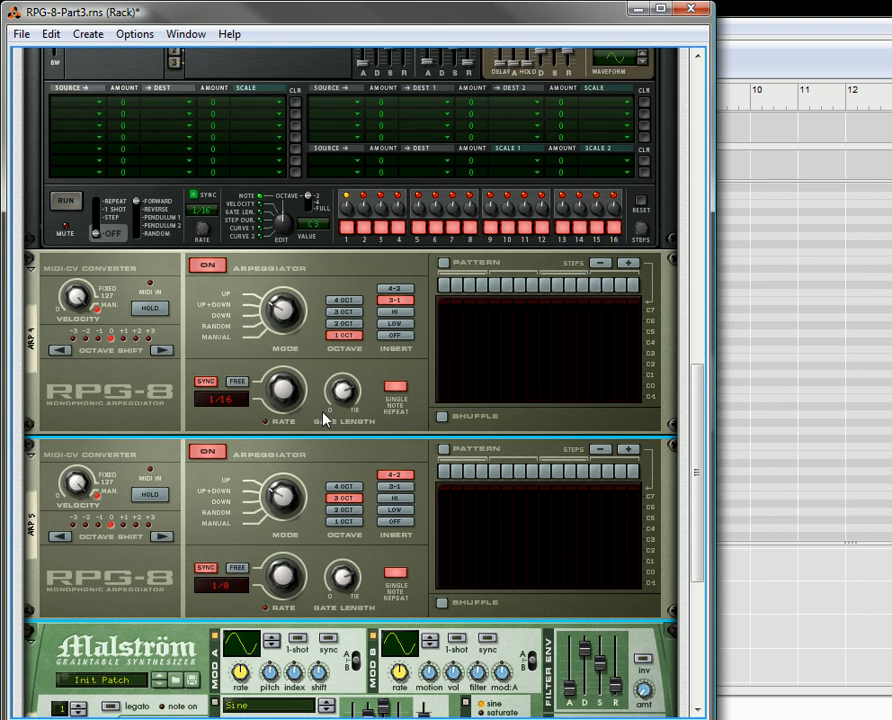
key(Tab)
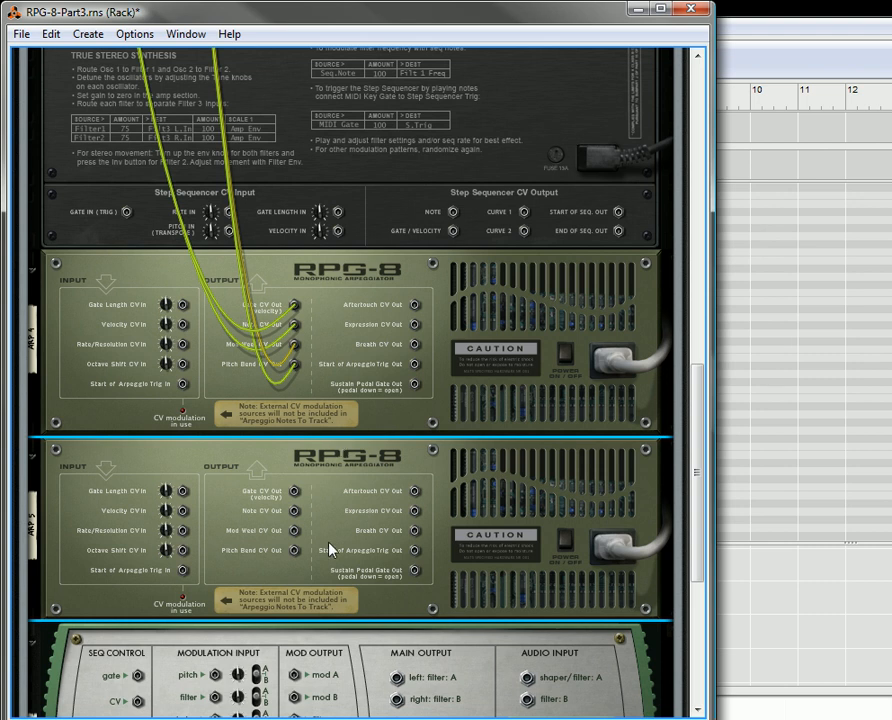
drag(295, 511, 338, 178)
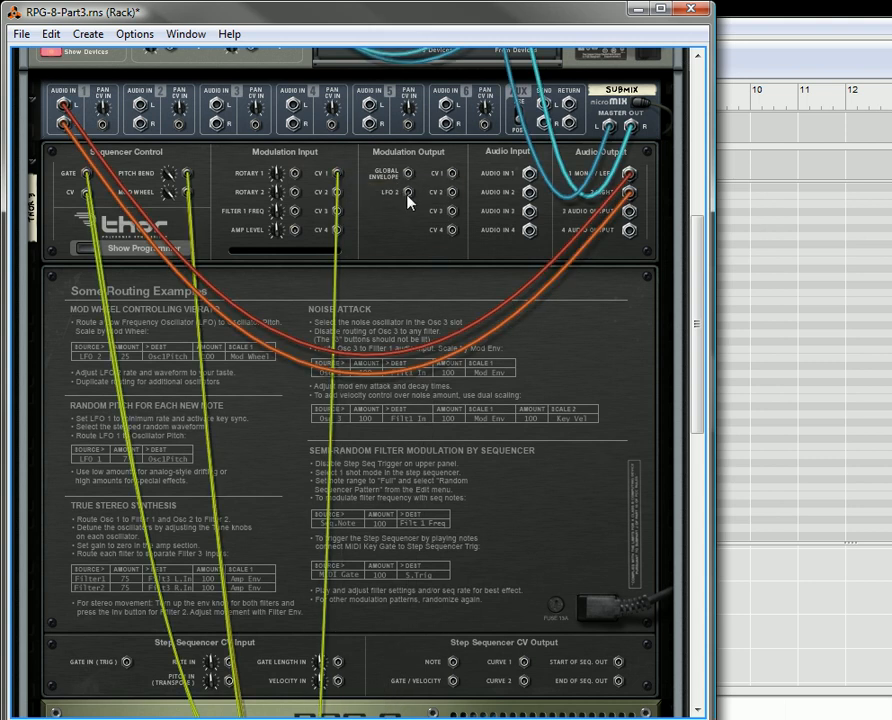
- Cable Thor's LFO 2 modulation output to Arp 4's Rate/Resolution CV input and adjust that input's trim
drag(409, 197, 177, 540)
click(167, 524)
scroll(270, 532, up, 5)
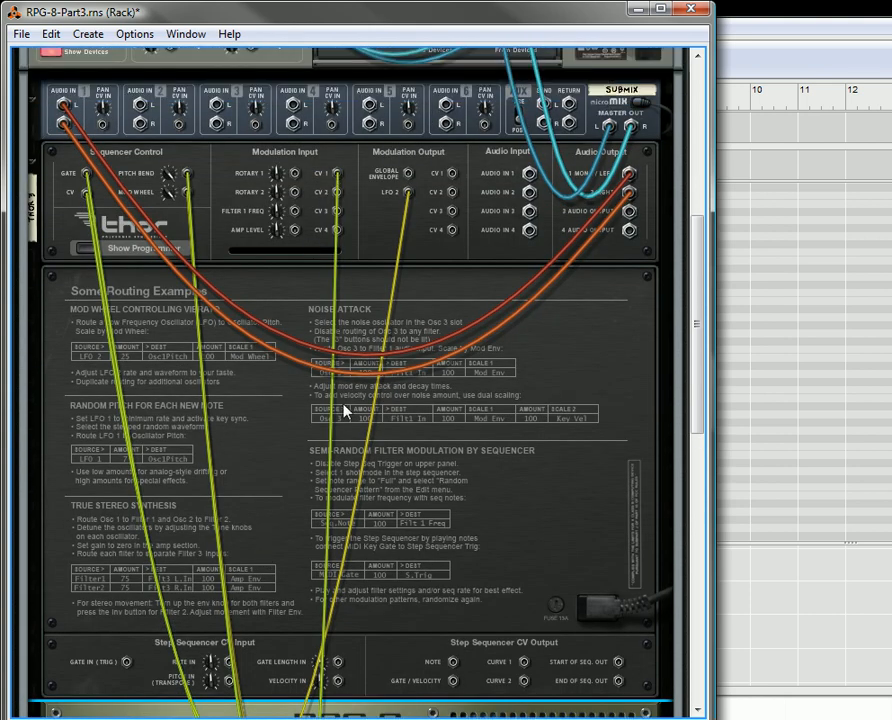
scroll(350, 608, down, 4)
scroll(327, 370, up, 4)
- Return to the rack front and route CV In1 to Osc2 Pos with an amount of 100 in Thor's modulation matrix
key(Tab)
scroll(248, 424, down, 3)
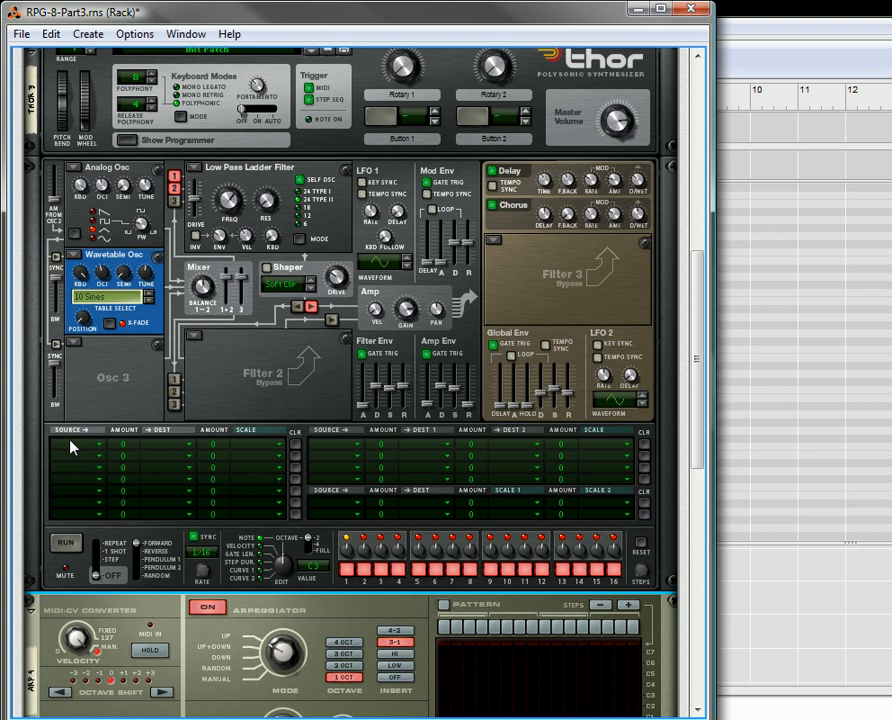
click(72, 447)
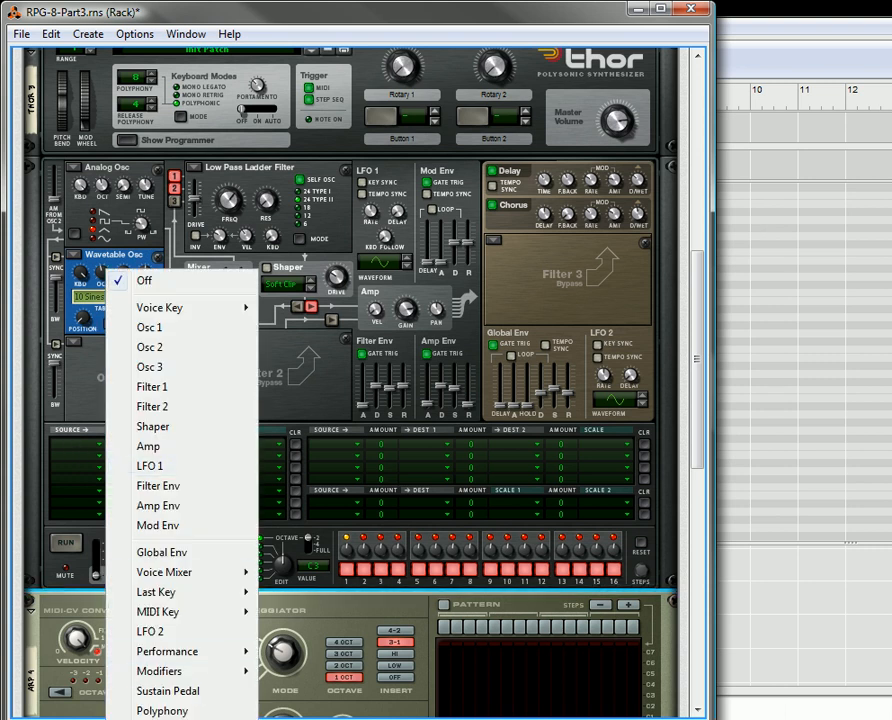
click(280, 692)
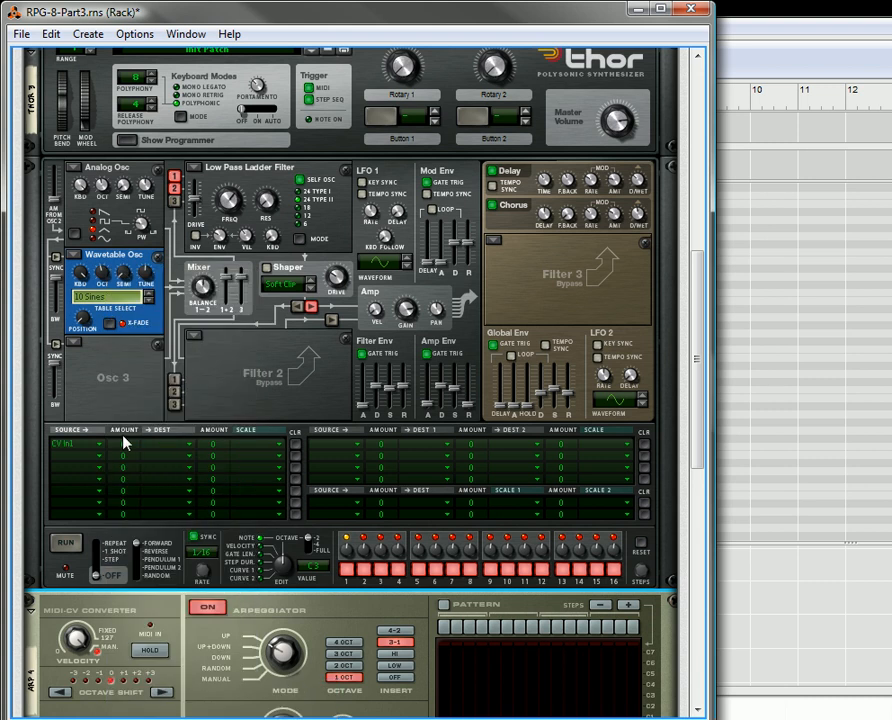
mouse_move(124, 450)
mouse_down()
mouse_move(126, 440)
mouse_move(135, 458)
mouse_up()
click(151, 452)
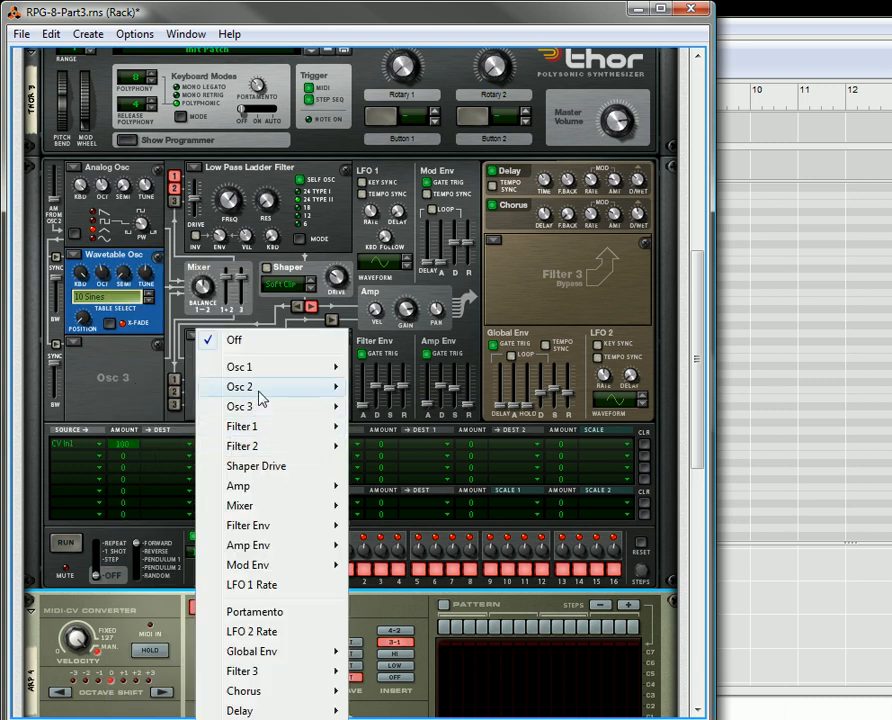
mouse_move(314, 394)
click(400, 428)
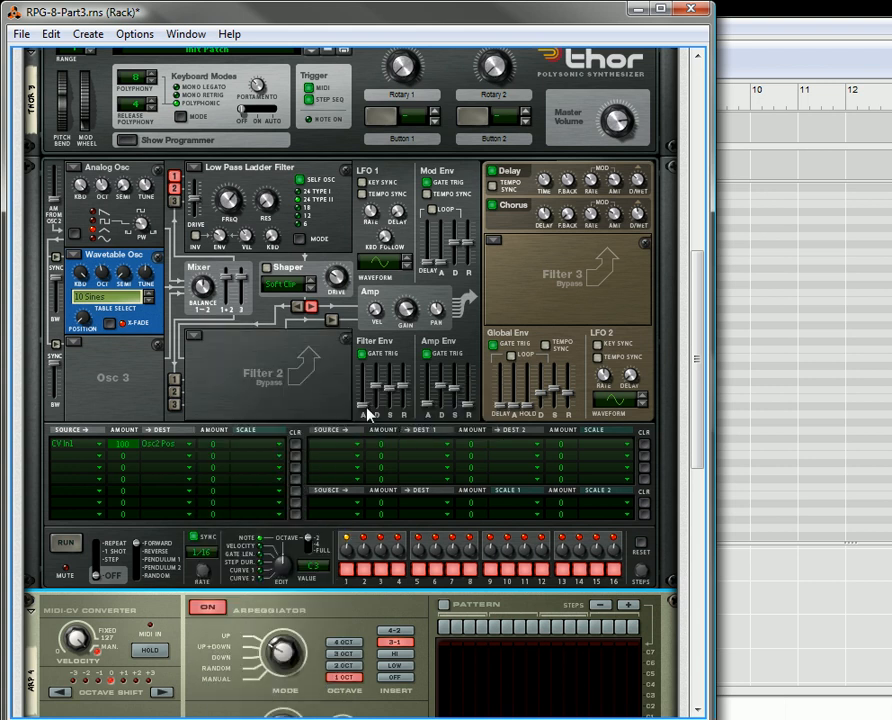
- Set Malström's modulator A to the square curve and modulator B to curve 2, the descending ramp
scroll(368, 414, down, 5)
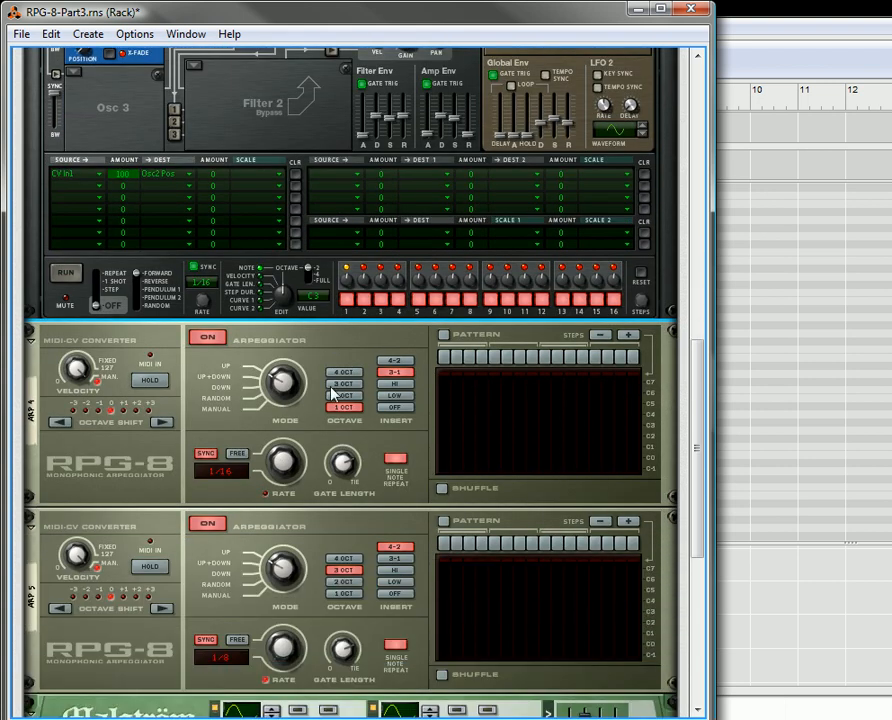
scroll(345, 350, down, 5)
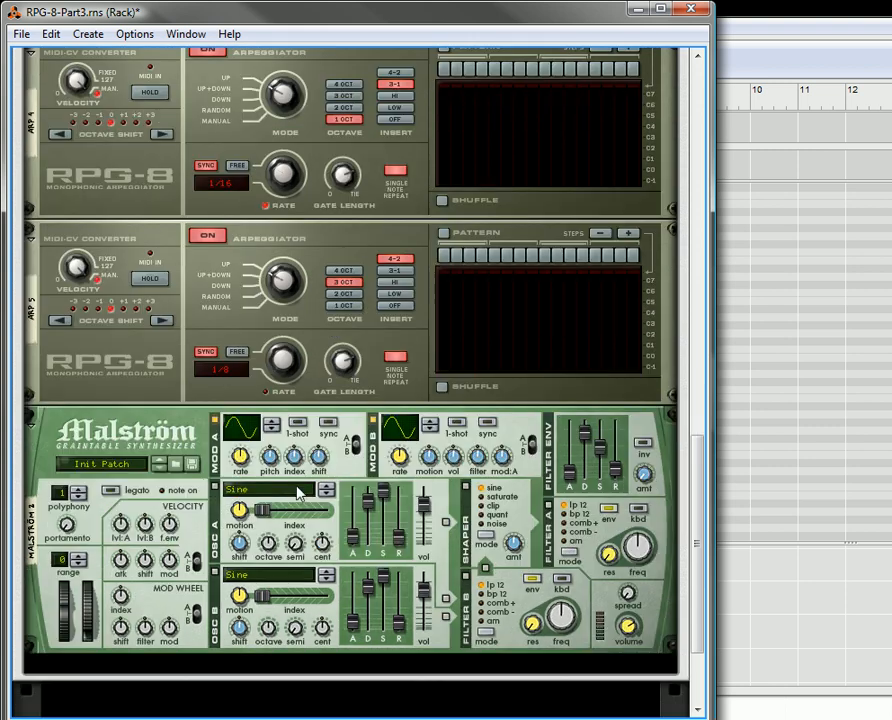
click(272, 421)
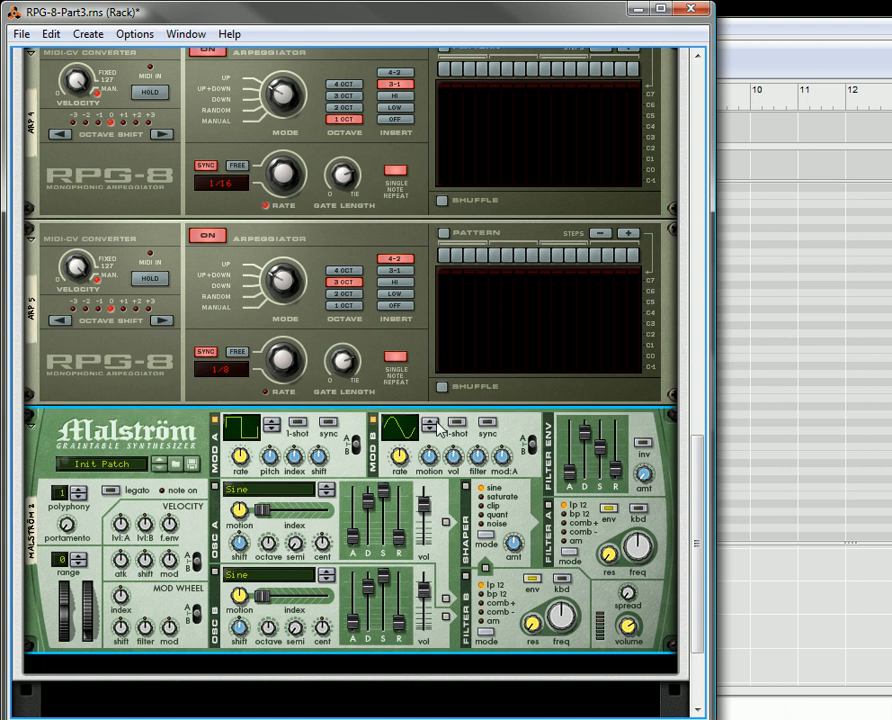
click(432, 422)
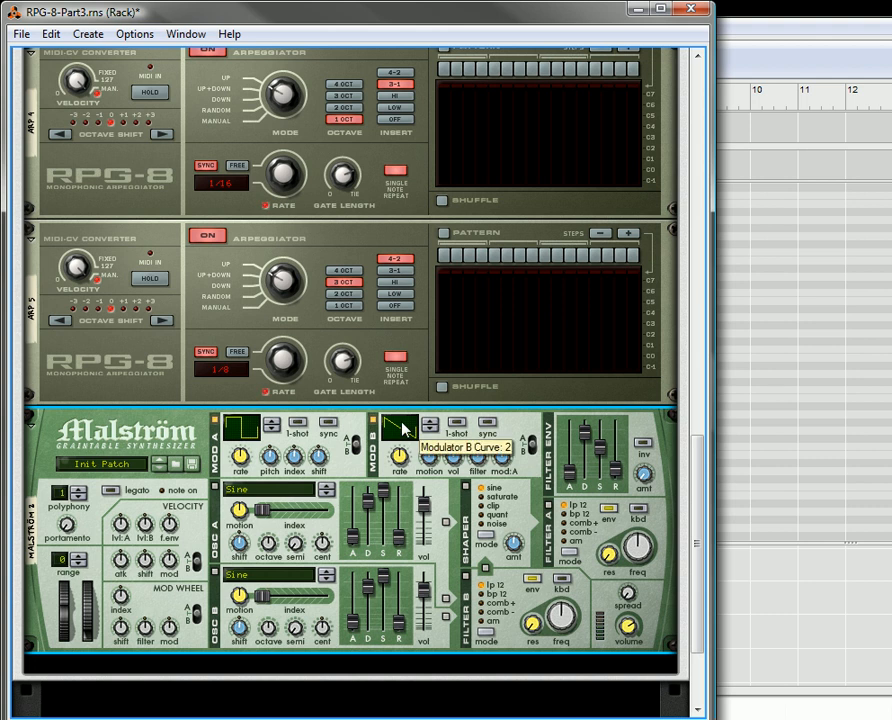
- Turn on tempo sync for both Malström modulators, then lower modulator A's rate and raise modulator B's rate
click(487, 422)
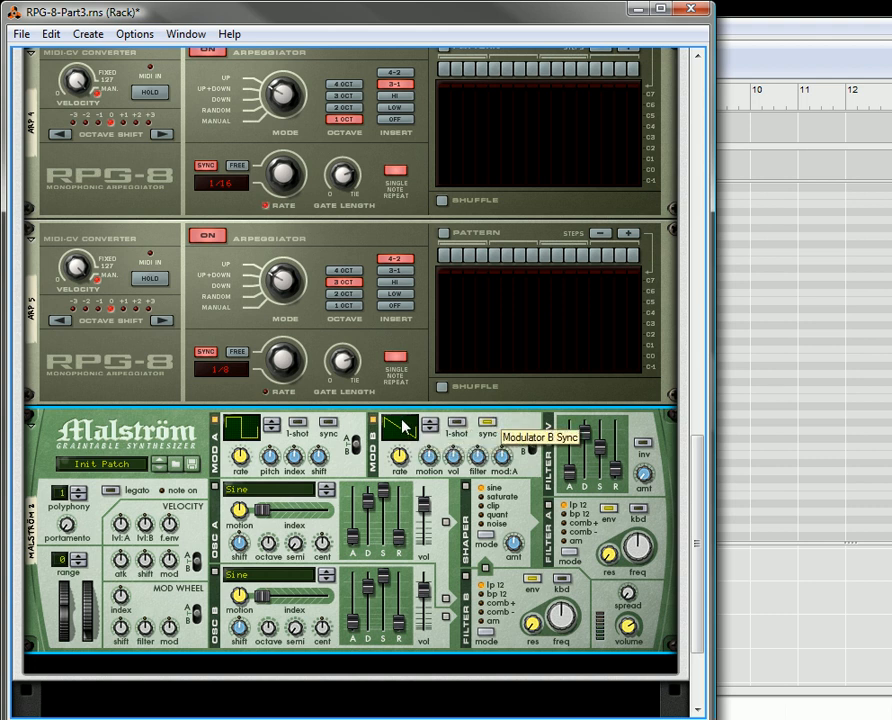
click(331, 424)
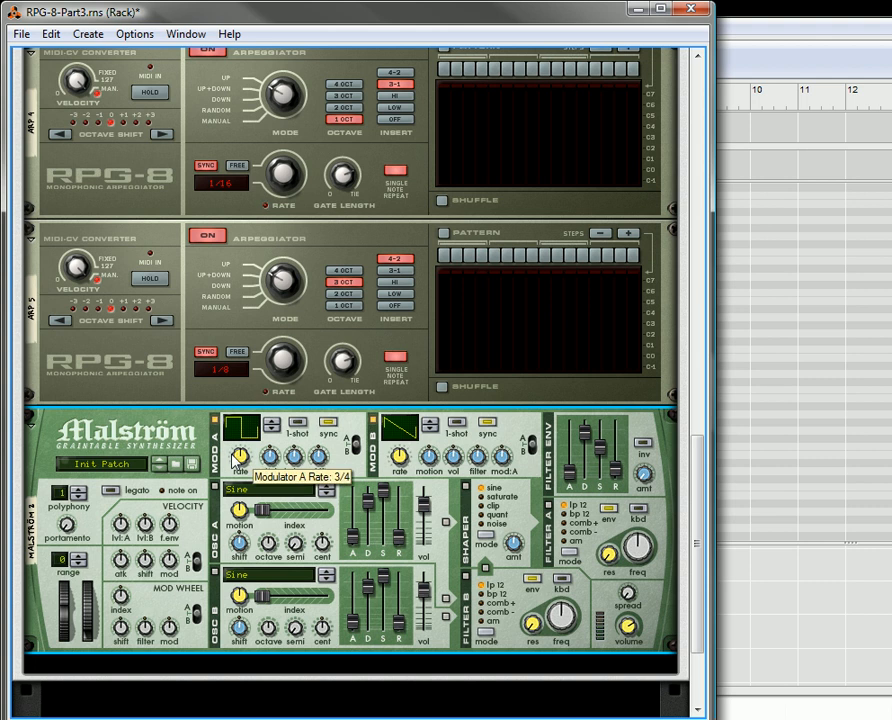
drag(236, 456, 239, 463)
drag(404, 467, 404, 478)
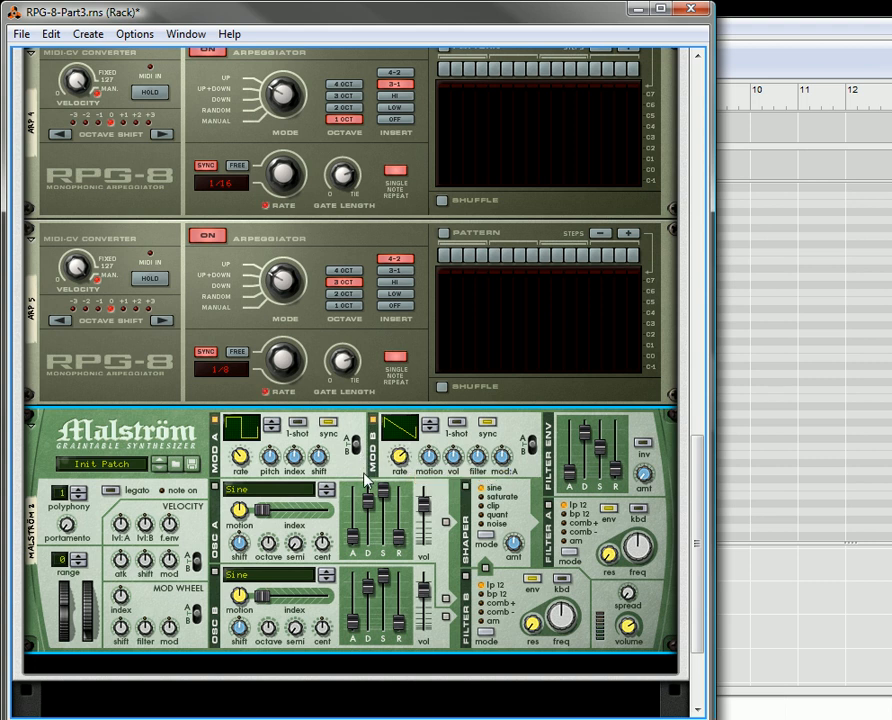
- On the rear, cable Malström's mod A output to Arp 4's Gate Length CV input, adjusting its trim, and mod B to Arp 5's Octave Shift CV input
key(Tab)
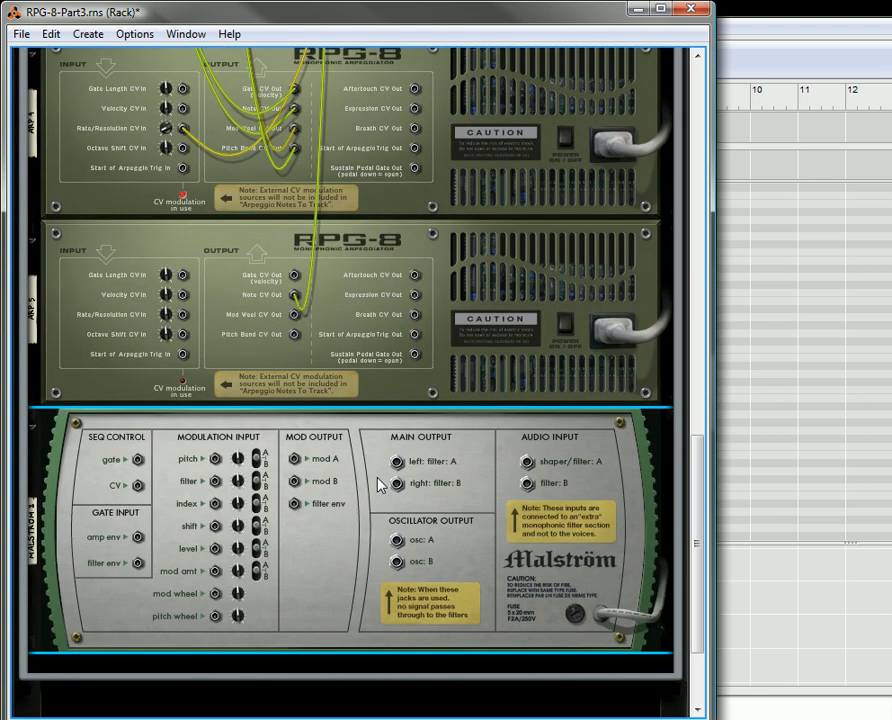
right_click(295, 460)
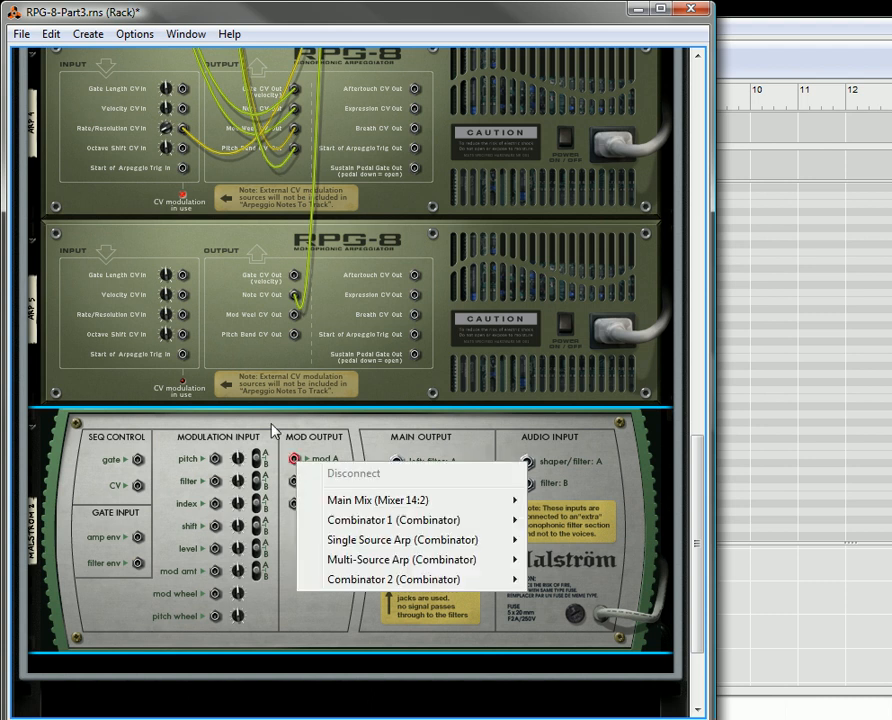
drag(296, 462, 176, 36)
click(170, 72)
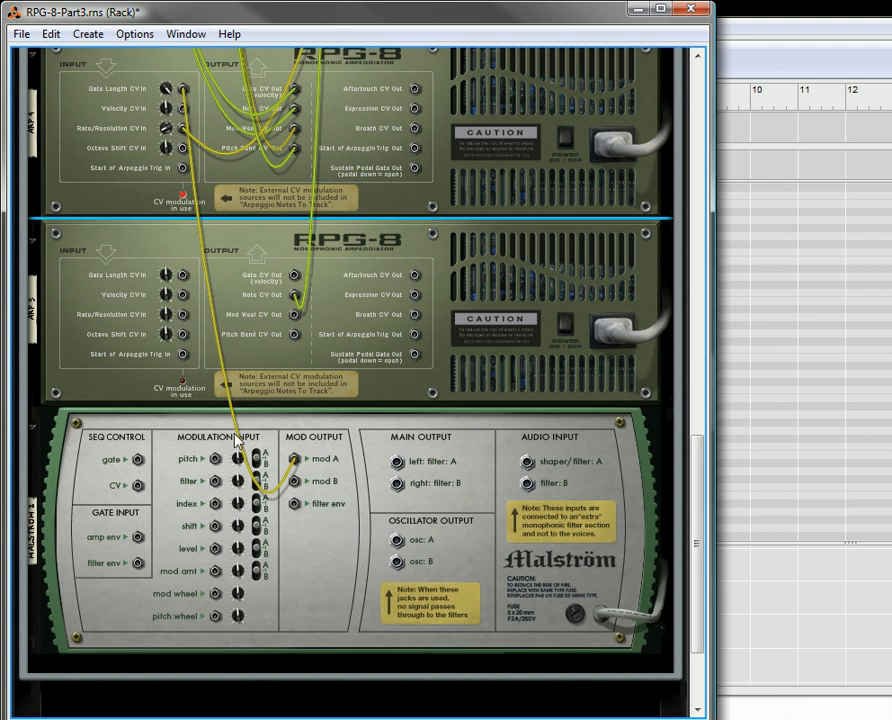
drag(296, 486, 184, 344)
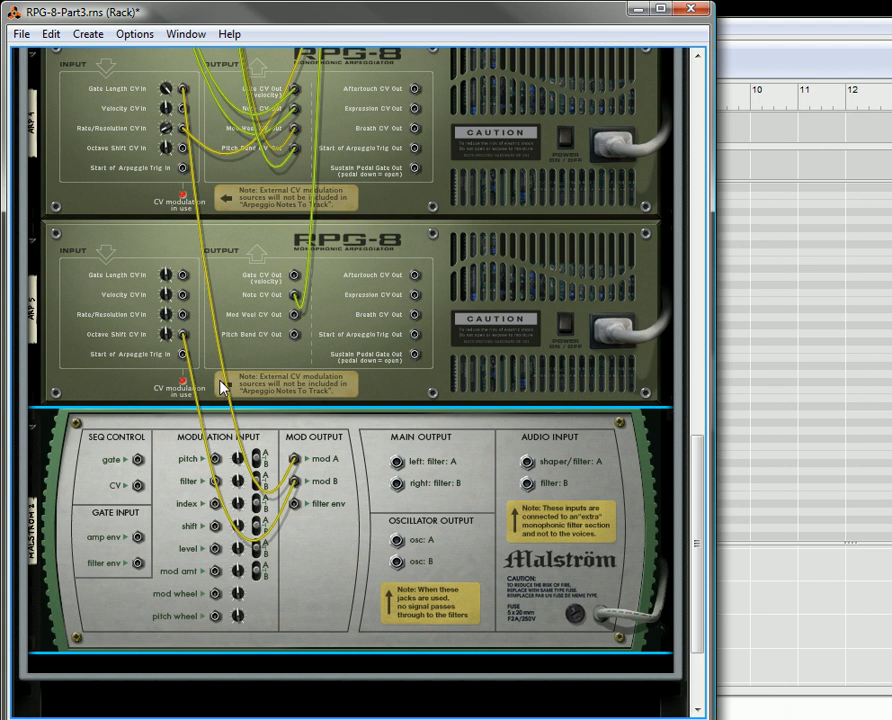
- Return to the rack front and detune Thor's oscillator 1 slightly up and oscillator 2 slightly down
key(Tab)
scroll(260, 420, up, 10)
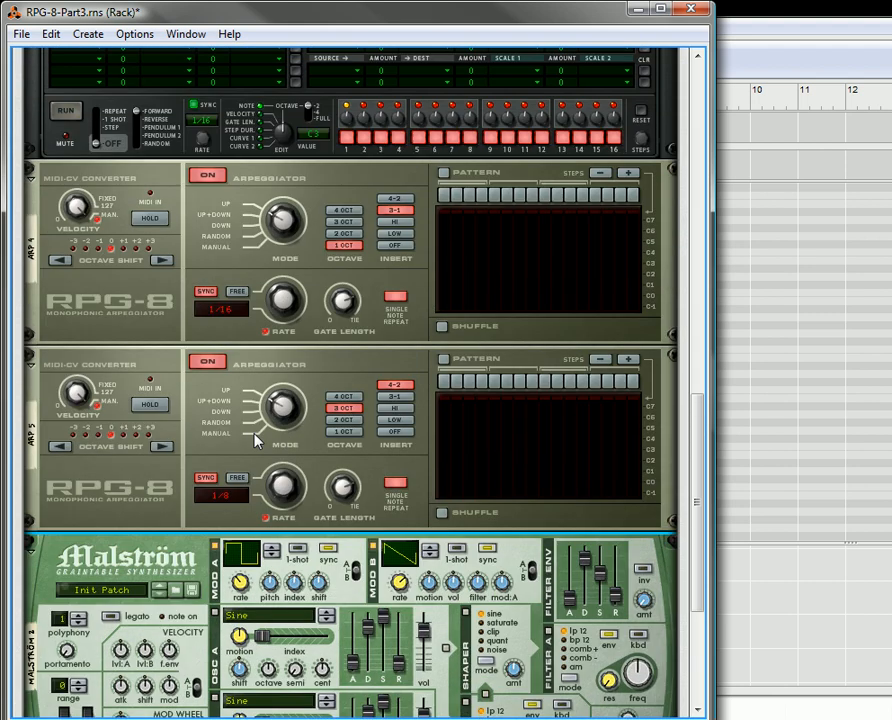
scroll(268, 405, up, 3)
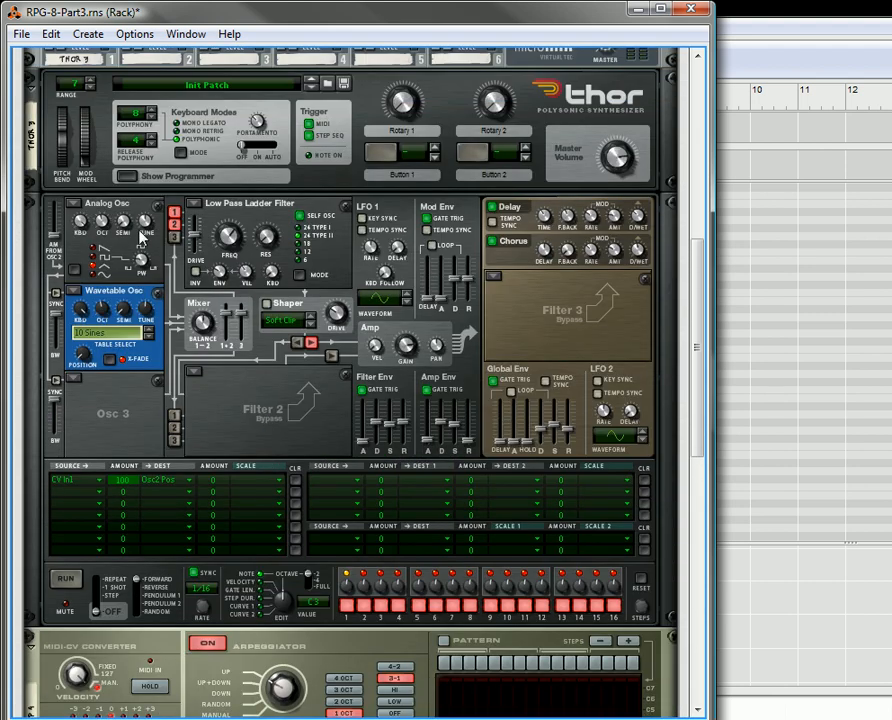
drag(147, 225, 147, 222)
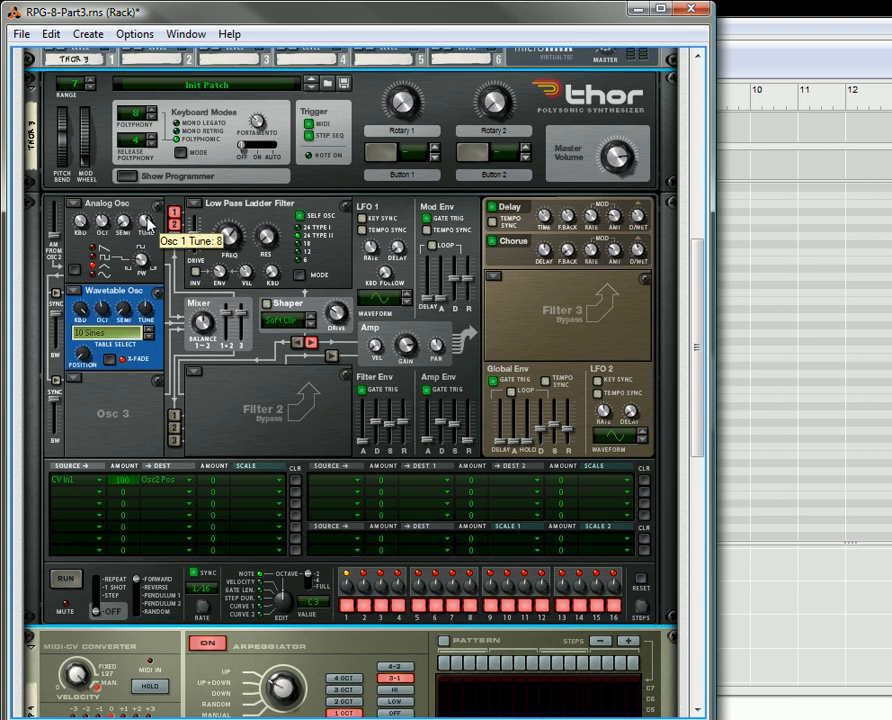
drag(145, 219, 145, 217)
drag(147, 313, 149, 339)
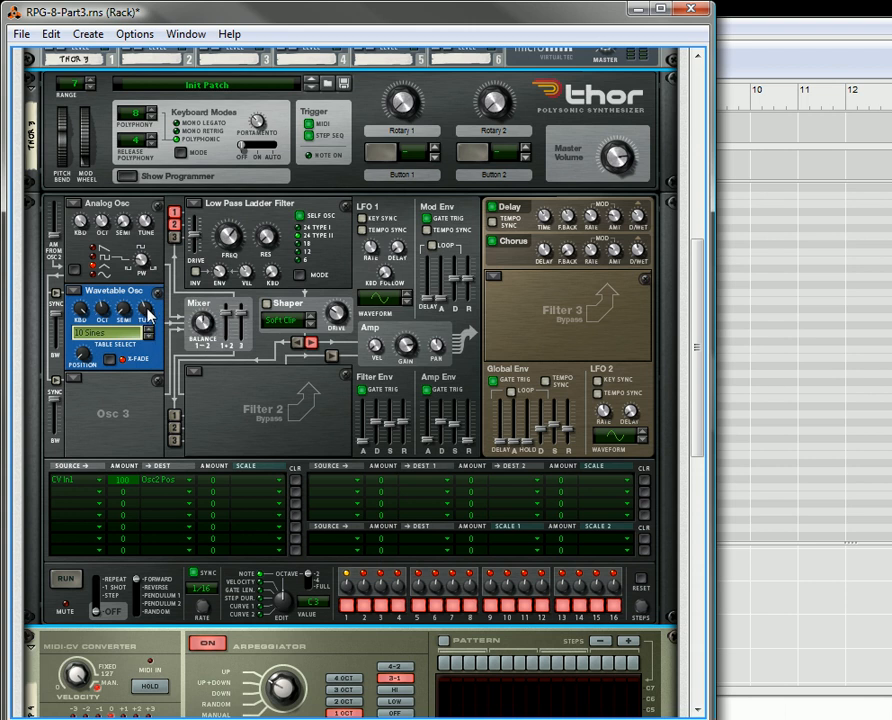
- Change Arp 5's synced rate to 1/16 while the clip plays
scroll(345, 379, down, 3)
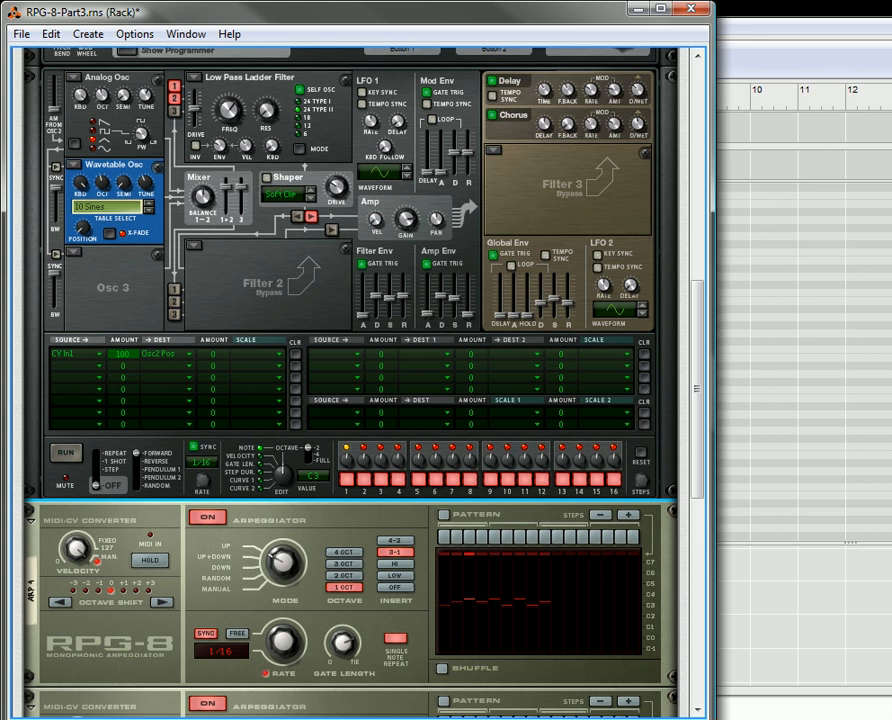
scroll(300, 505, up, 6)
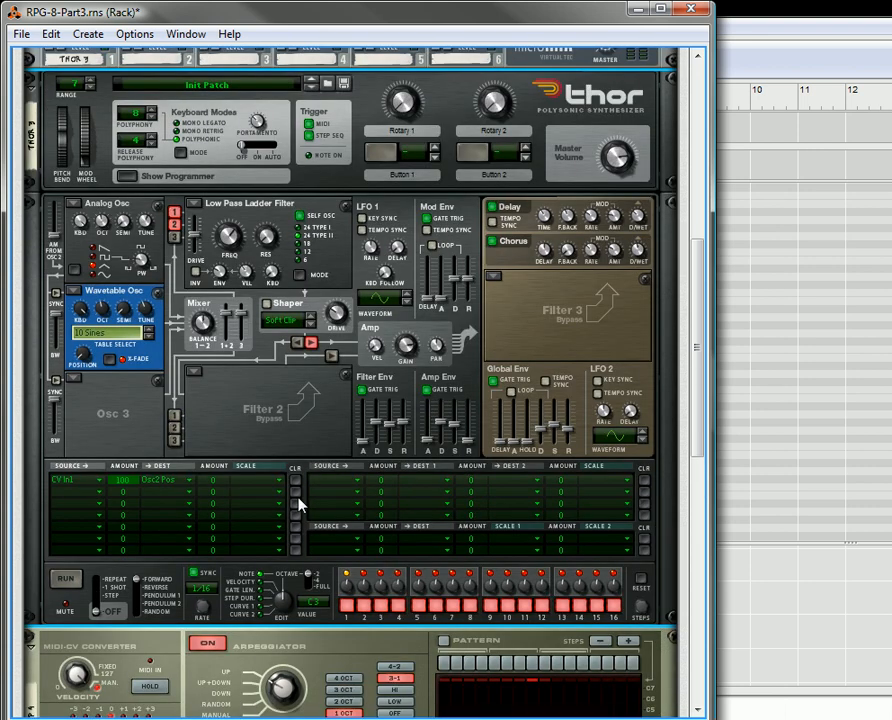
scroll(274, 458, up, 1)
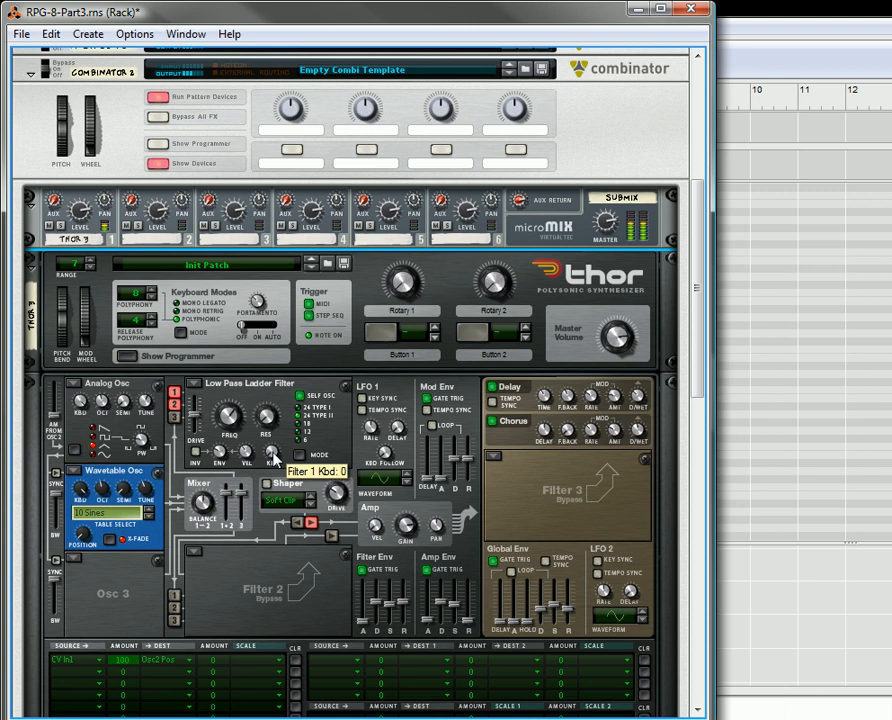
scroll(273, 458, down, 10)
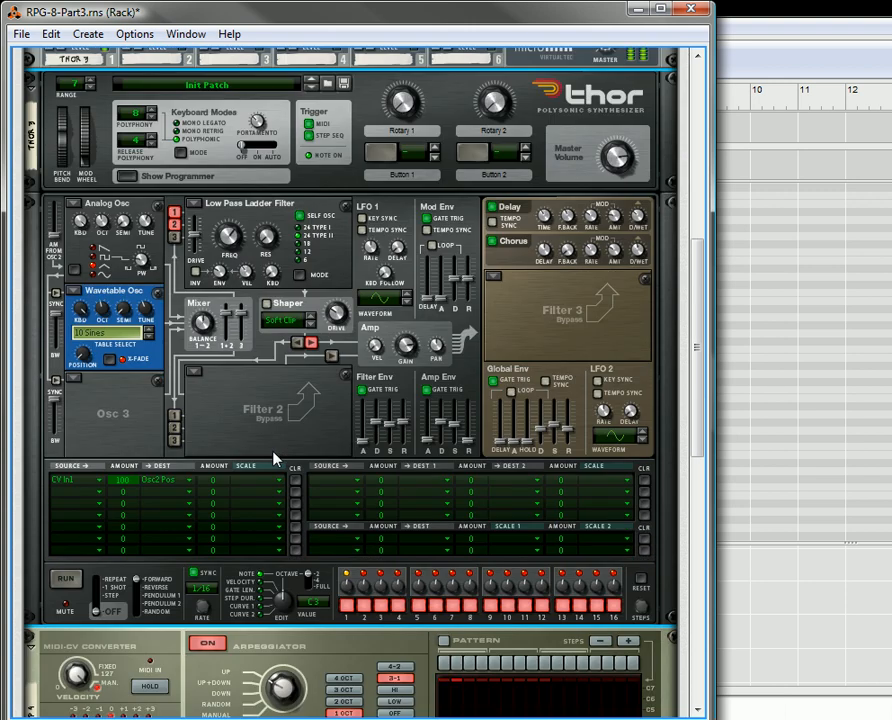
scroll(273, 470, down, 2)
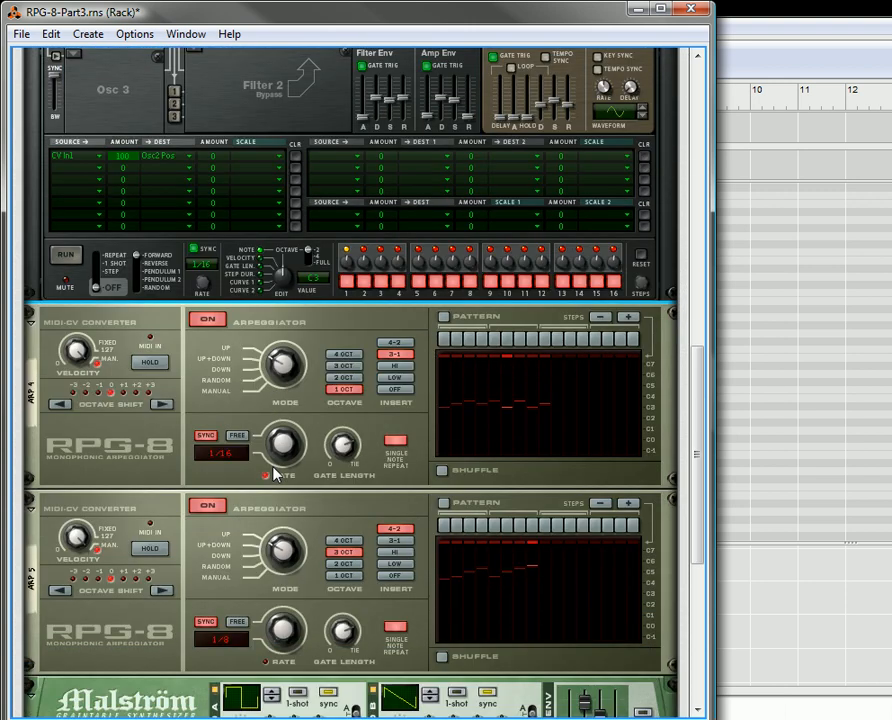
drag(287, 645, 307, 612)
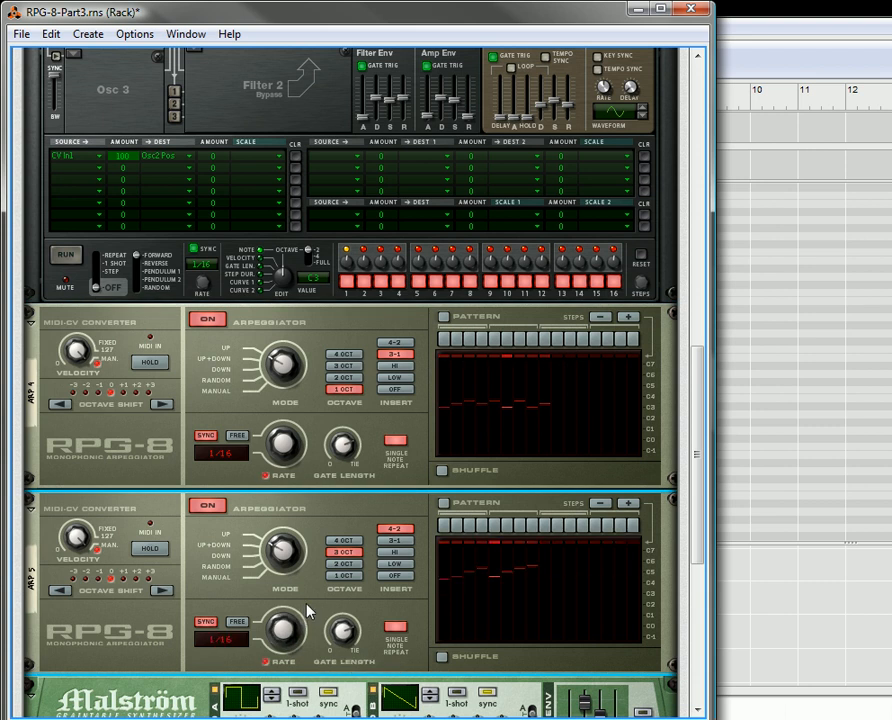
- Set Arp 5's synced rate to 1/8
scroll(205, 432, up, 2)
scroll(205, 432, up, 5)
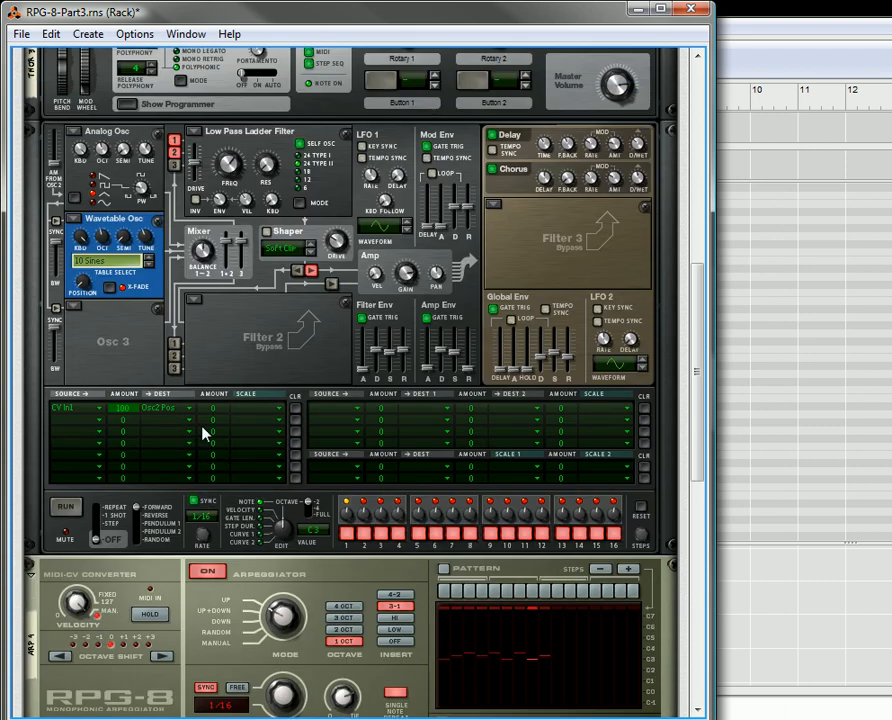
scroll(205, 432, down, 3)
scroll(205, 432, down, 5)
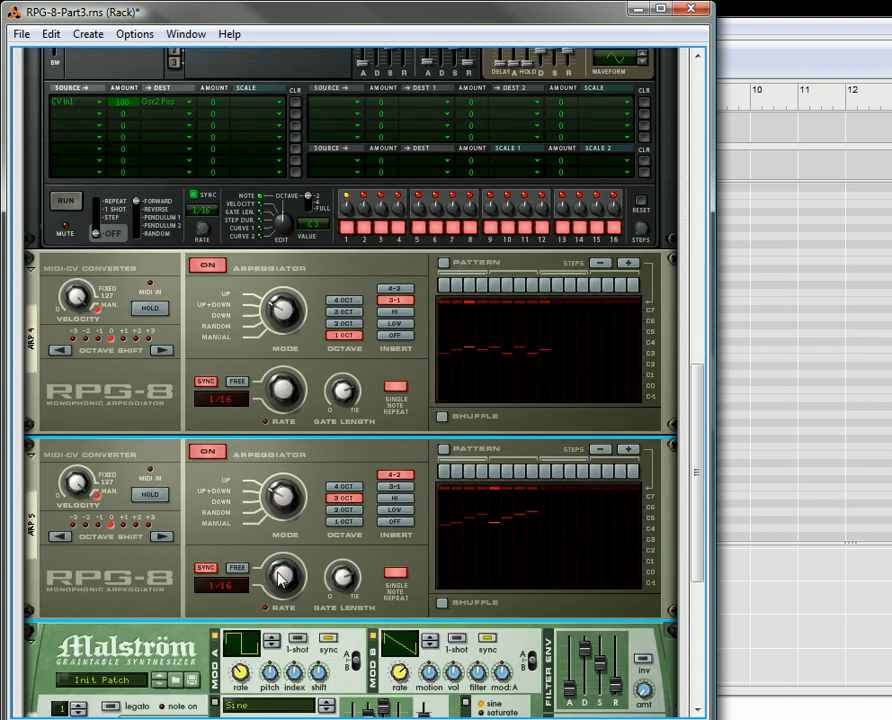
drag(291, 614, 291, 608)
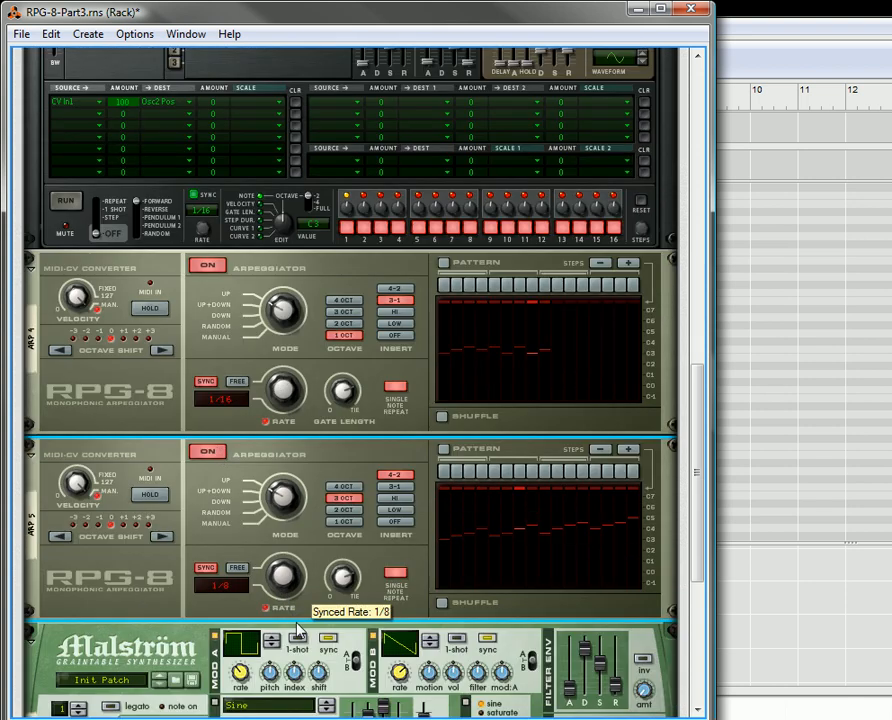
- Examine the CV cabling on the rear of the rack between Thor, Arp 4, Arp 5 and Malström's mod outputs
scroll(292, 500, up, 13)
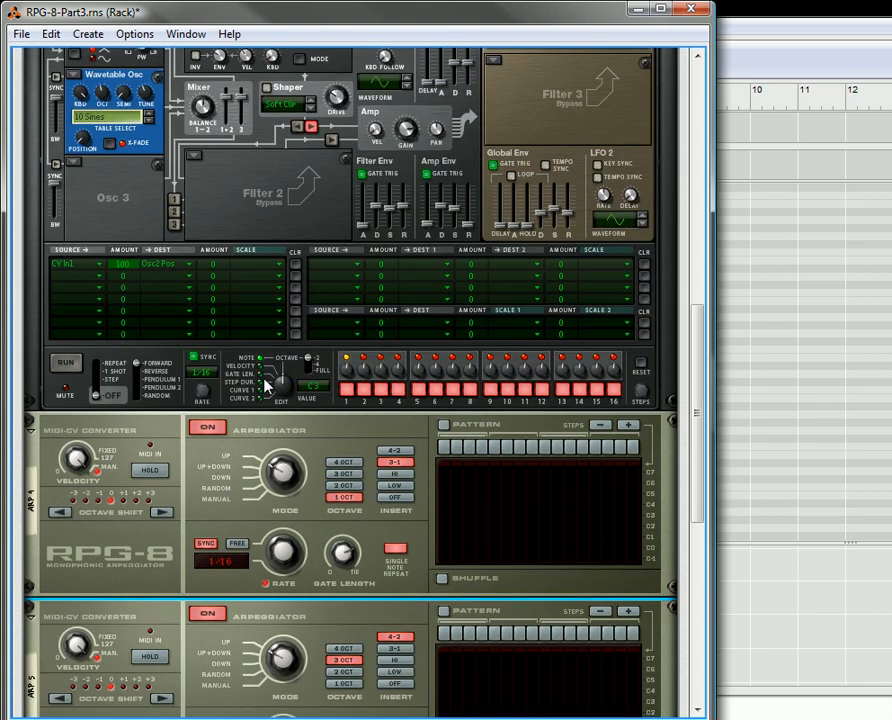
scroll(264, 384, up, 1)
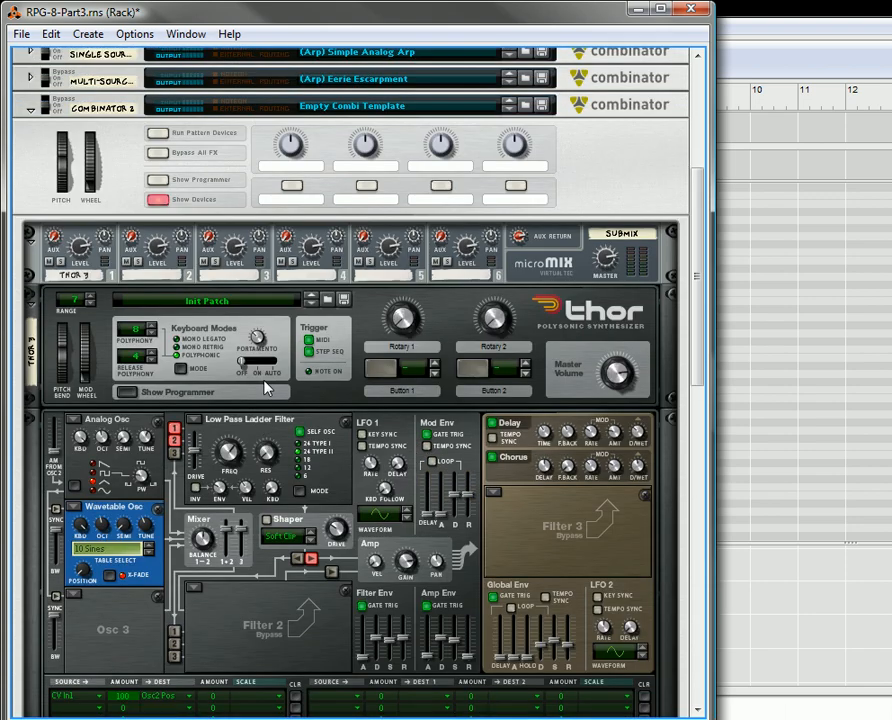
scroll(265, 388, down, 1)
key(Tab)
scroll(257, 440, down, 5)
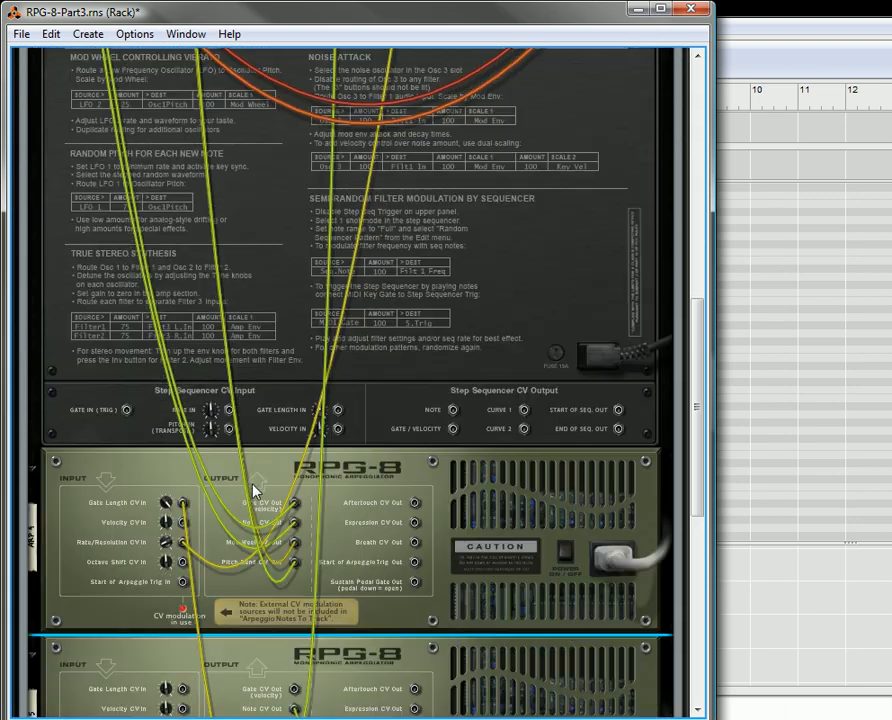
scroll(250, 488, down, 5)
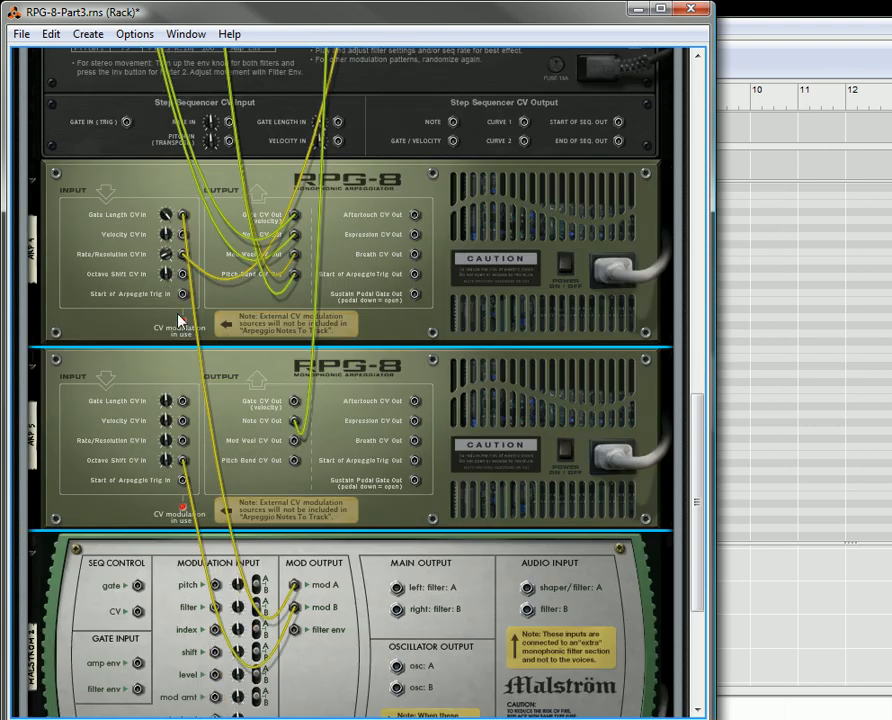
scroll(326, 472, up, 2)
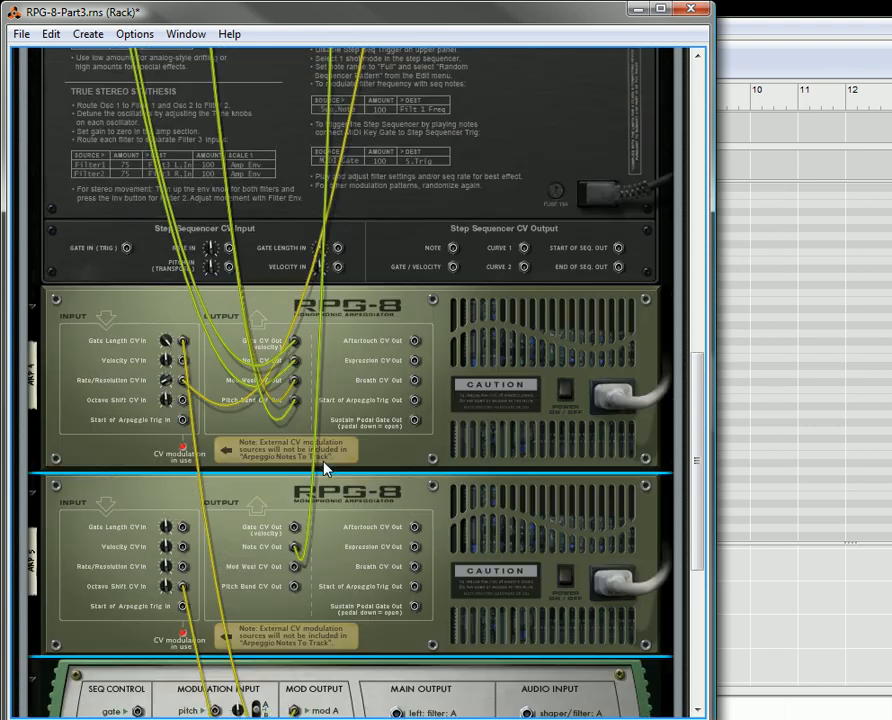
scroll(326, 472, down, 1)
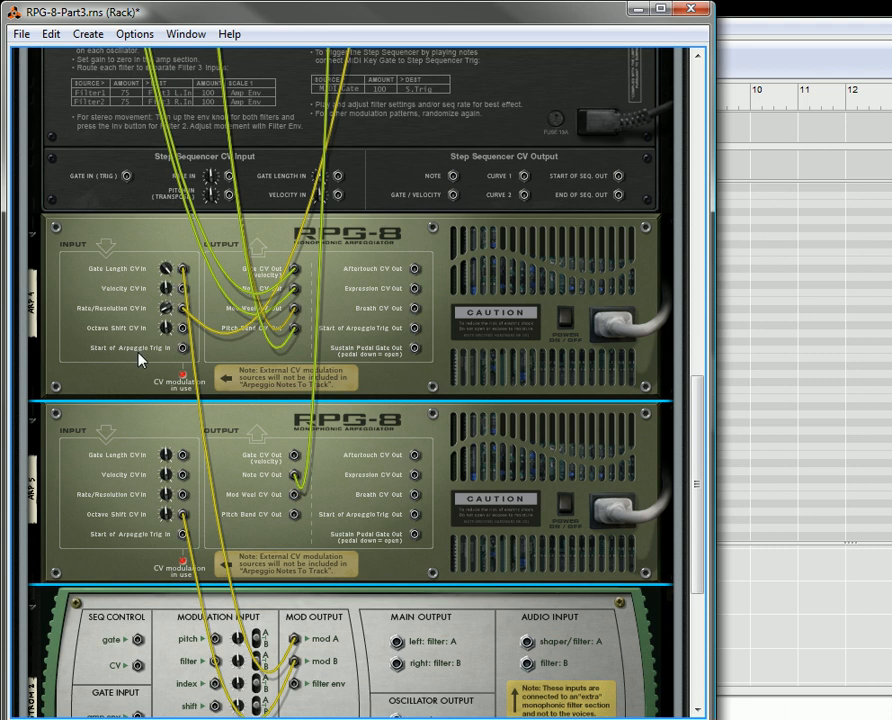
scroll(293, 508, down, 2)
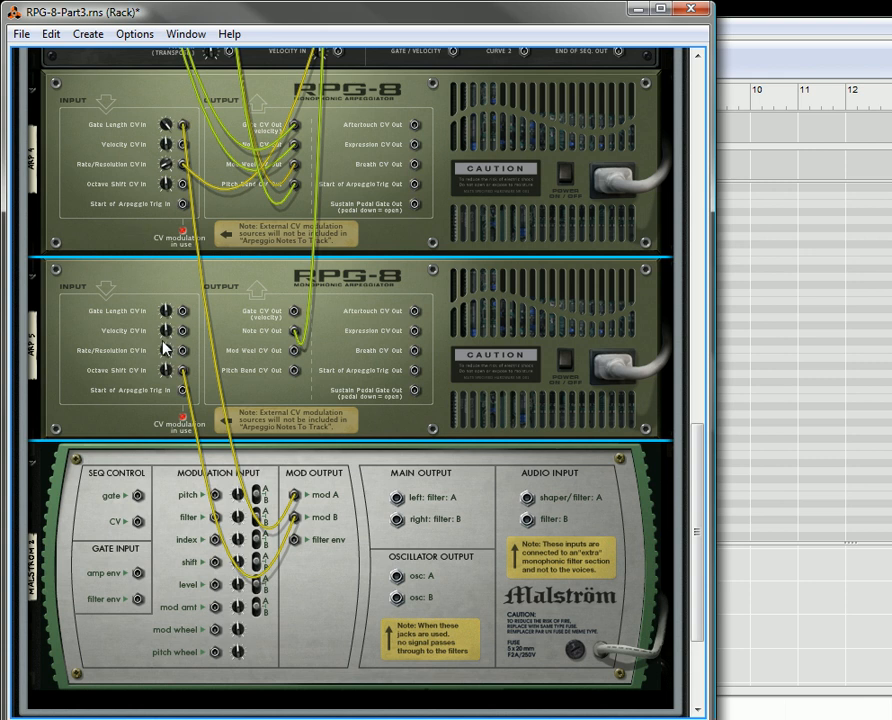
scroll(341, 530, down, 1)
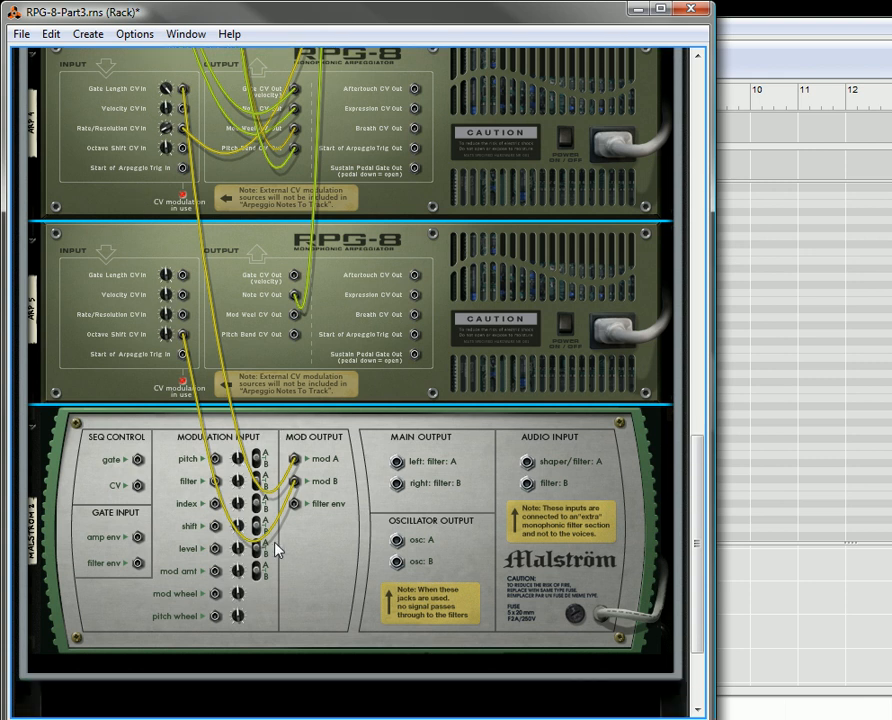
- Return to the rack front and look over Thor's panel and the Combinator's controls
key(Tab)
scroll(321, 543, up, 6)
scroll(321, 543, up, 10)
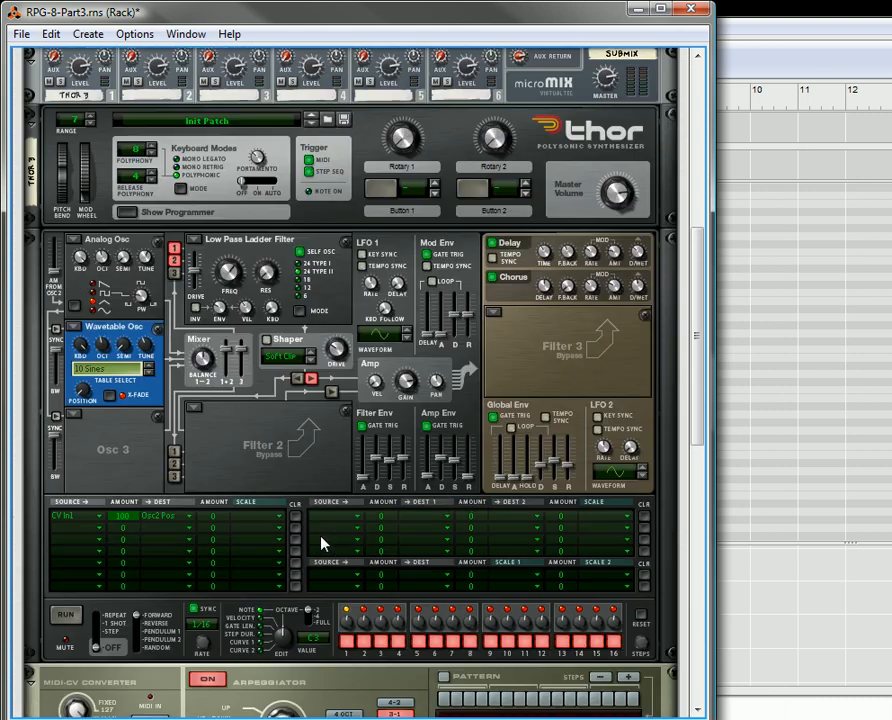
scroll(321, 543, up, 7)
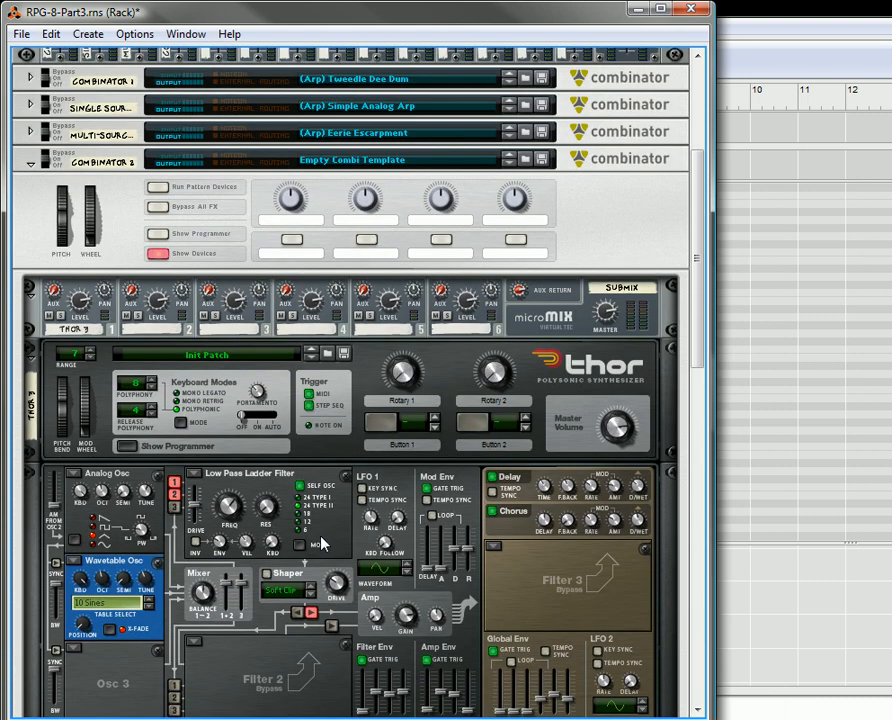
scroll(321, 543, down, 3)
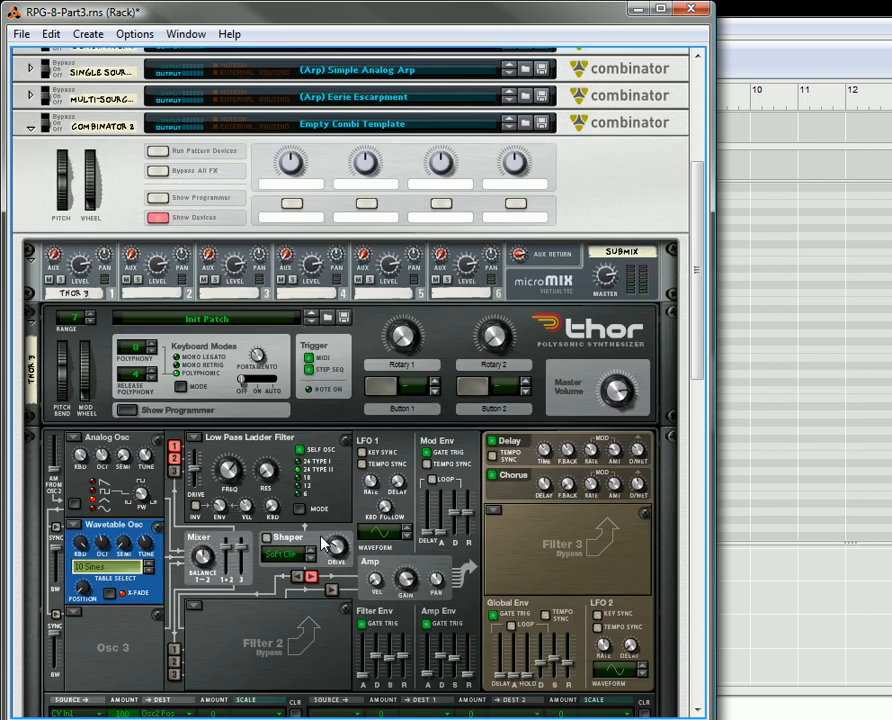